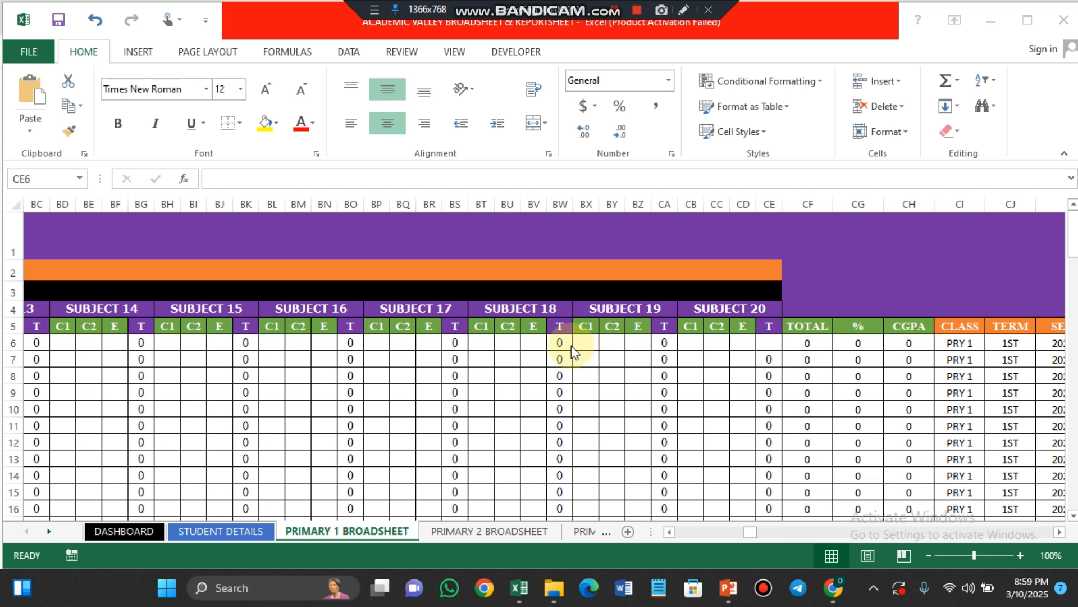
# Enter Subject 20 scores for the first student in row 6: C1 16, C2 17 and E 56.
pyautogui.click(688, 341)
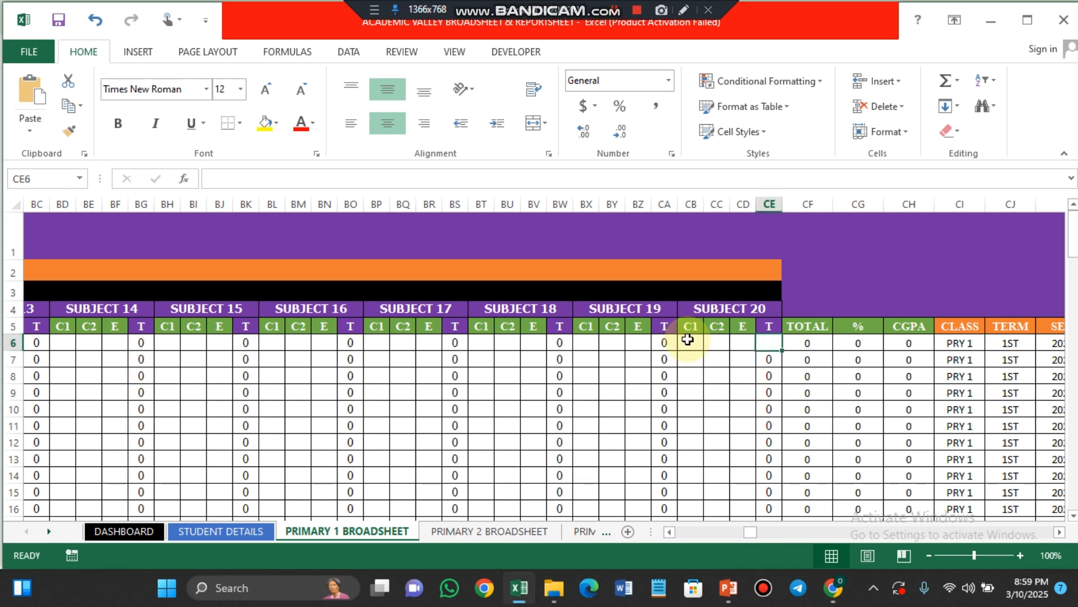
pyautogui.click(691, 344)
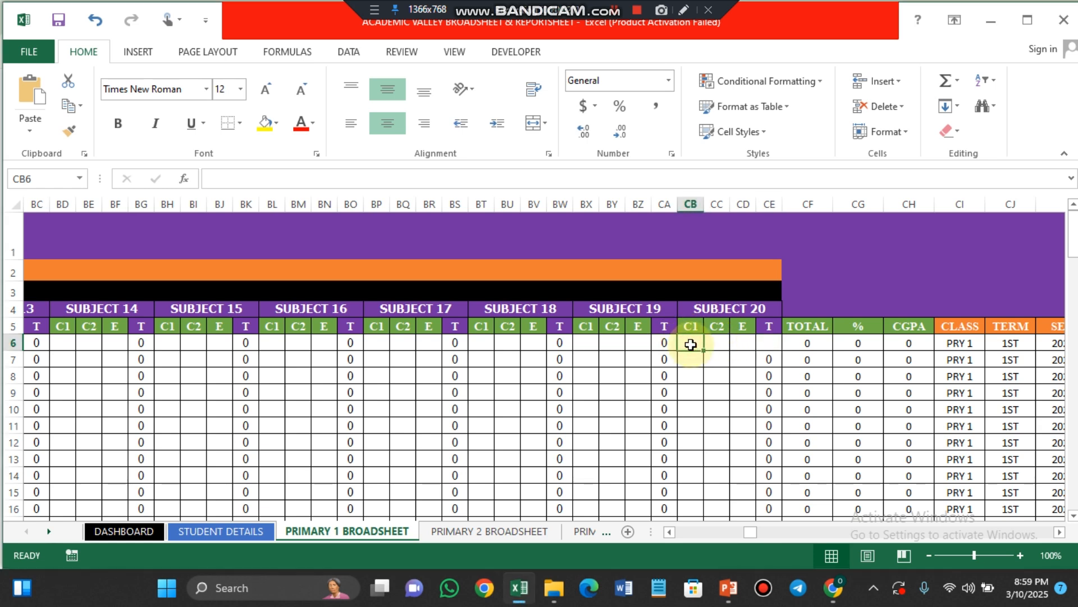
pyautogui.write('16')
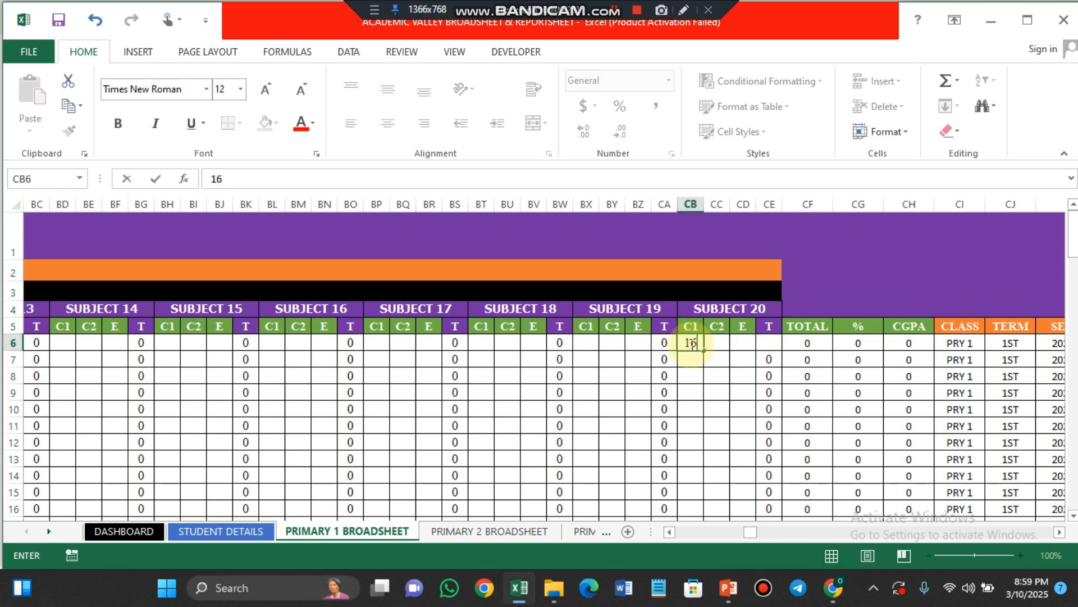
pyautogui.press('Tab')
pyautogui.write('17')
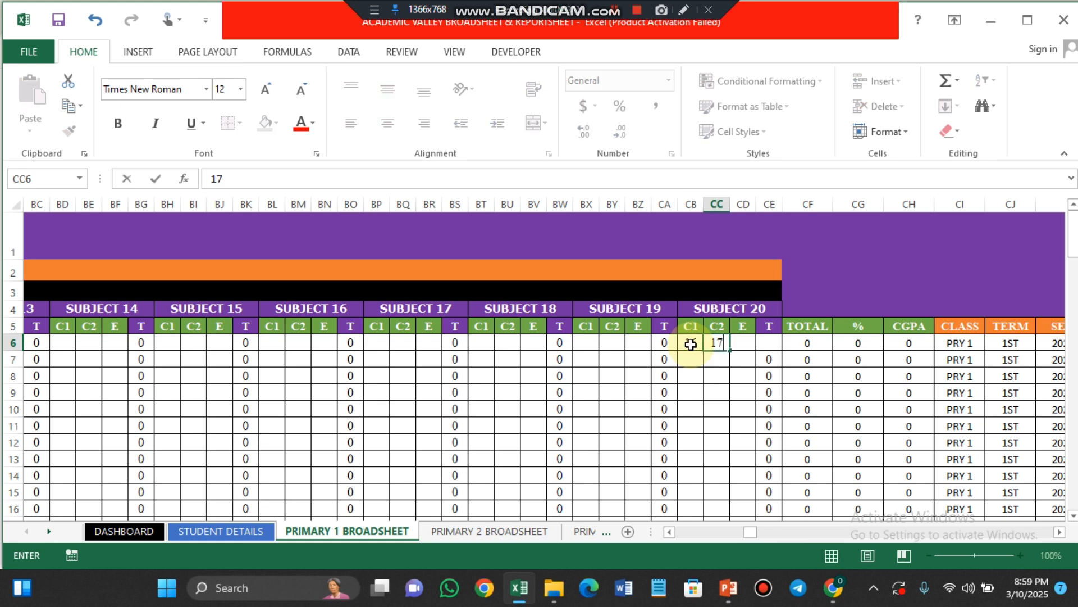
pyautogui.press('Tab')
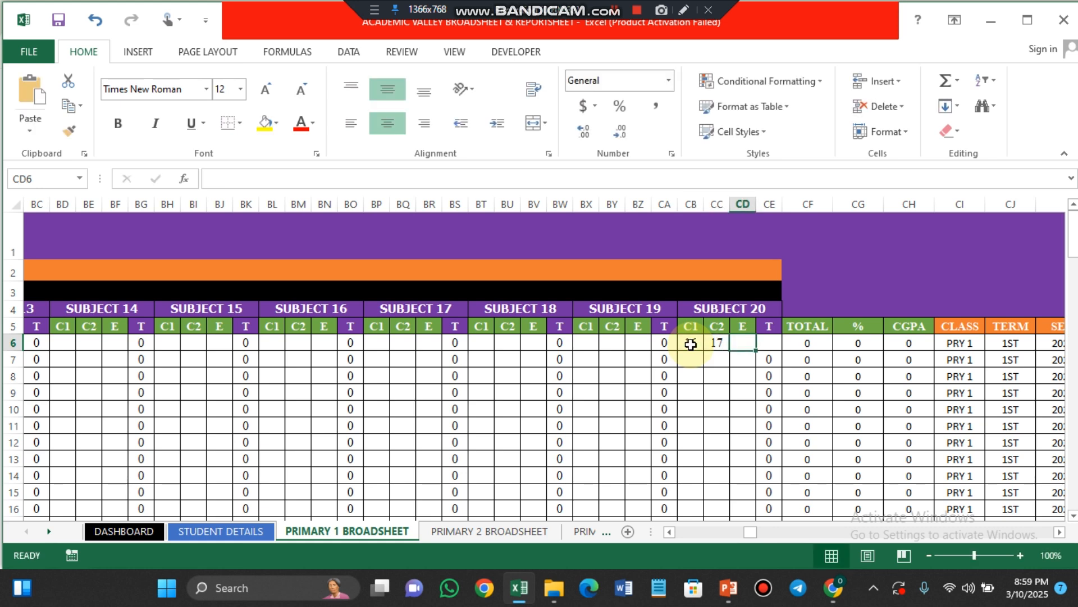
pyautogui.write('56')
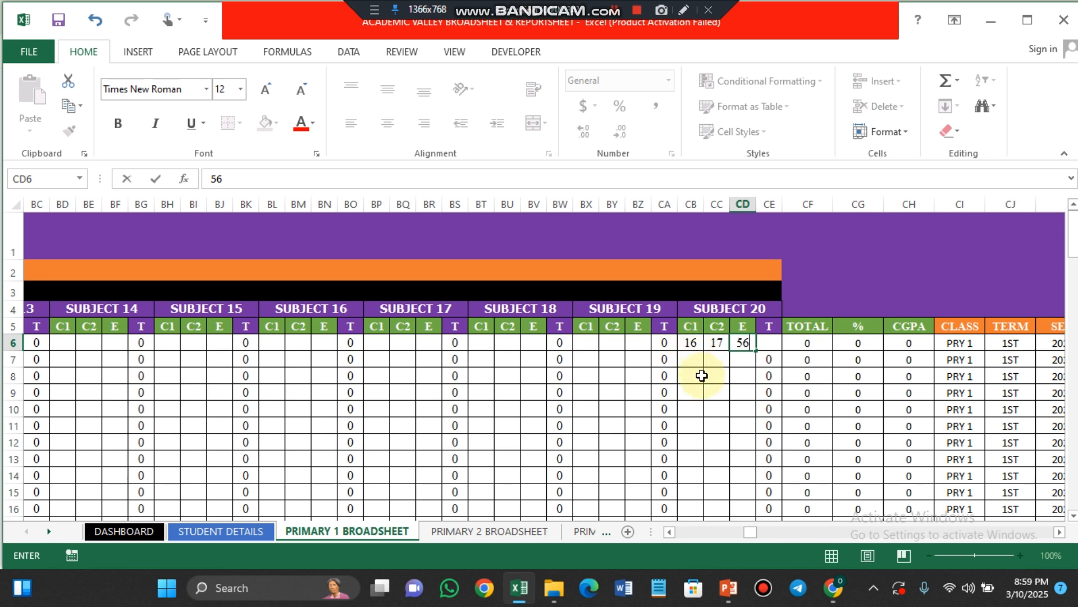
pyautogui.click(702, 375)
# Calculate the first student's Subject 20 total in cell CE6 with the formula =SUM(CB6:CD6).
pyautogui.click(767, 344)
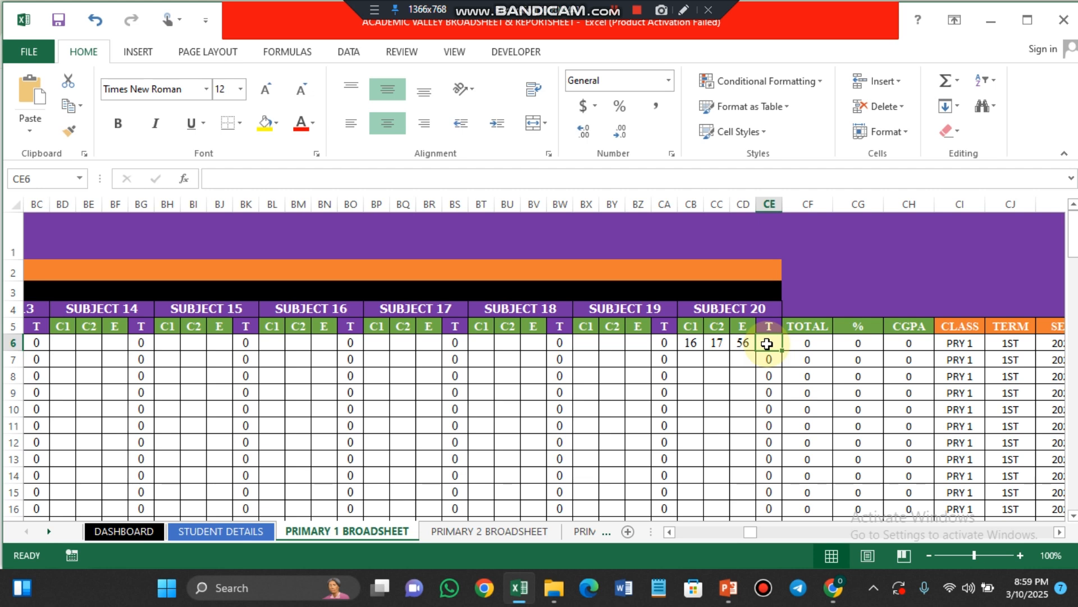
pyautogui.write('=')
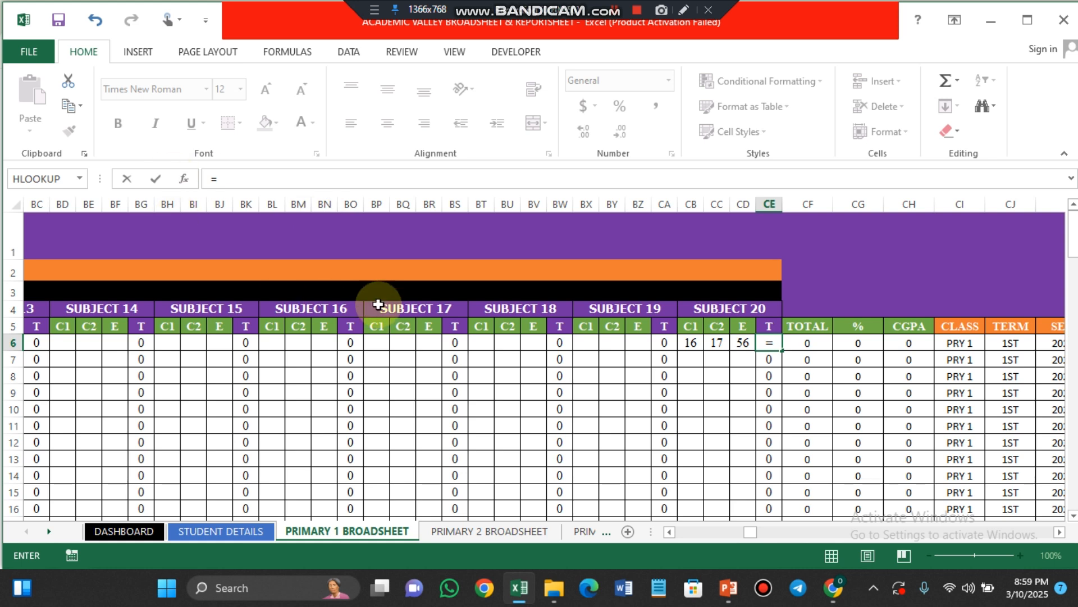
pyautogui.click(218, 180)
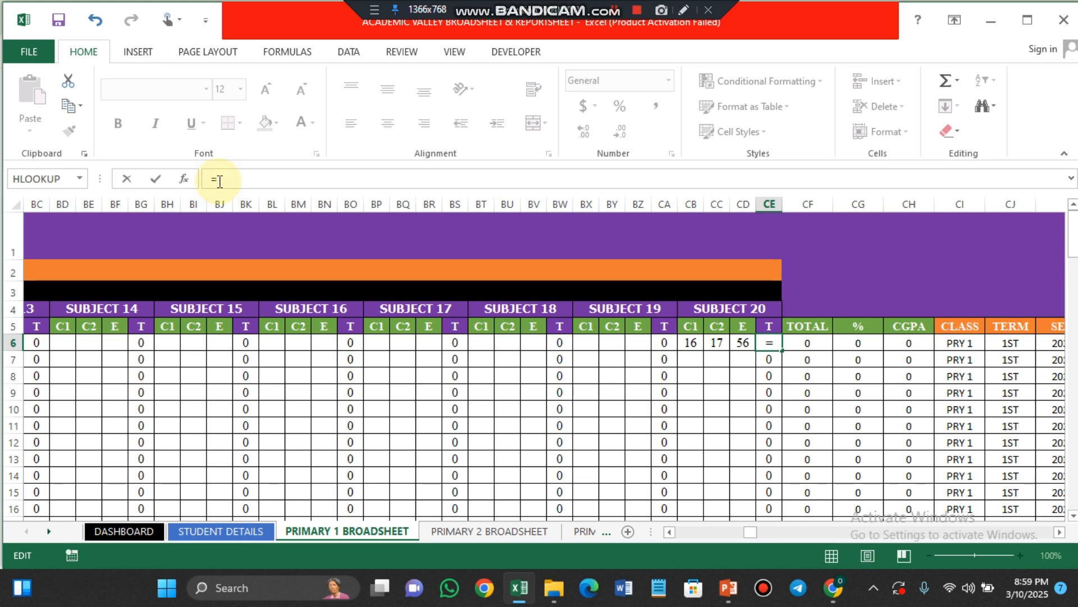
pyautogui.write('SUM')
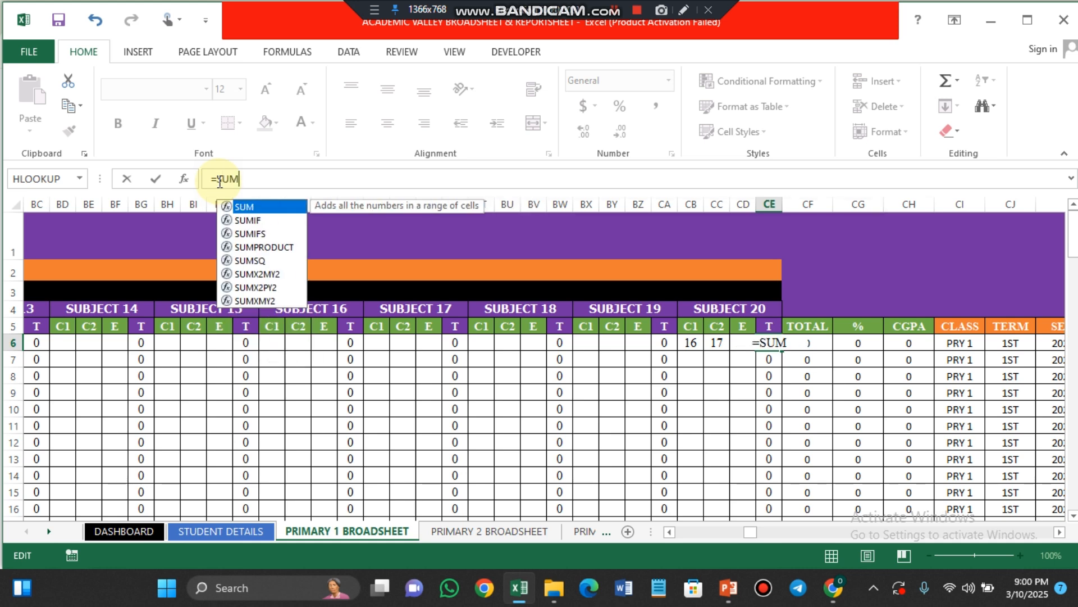
pyautogui.doubleClick(264, 207)
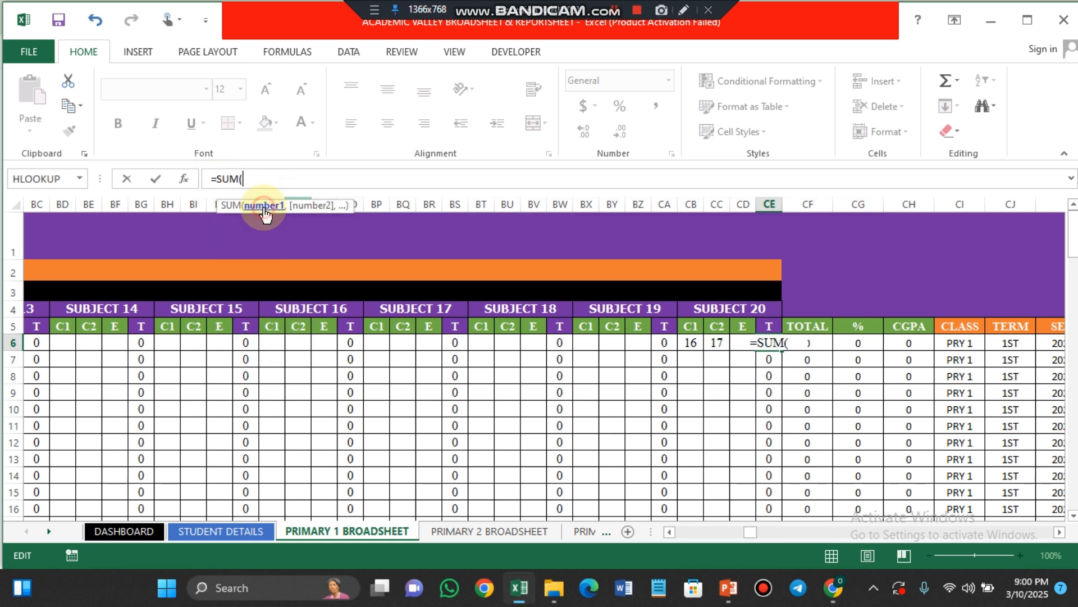
pyautogui.click(691, 343)
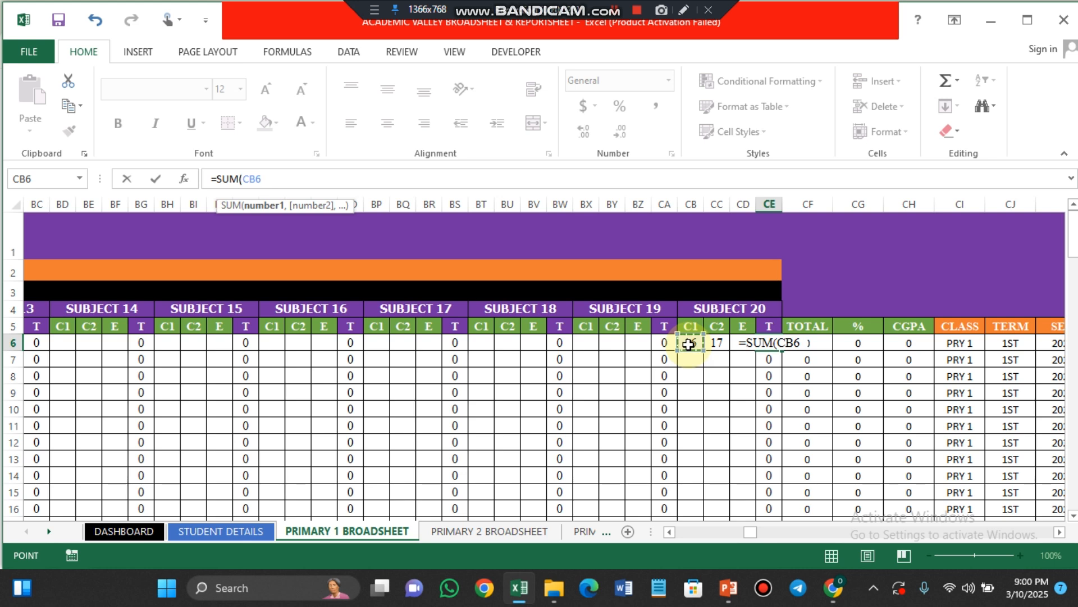
pyautogui.press('F8')
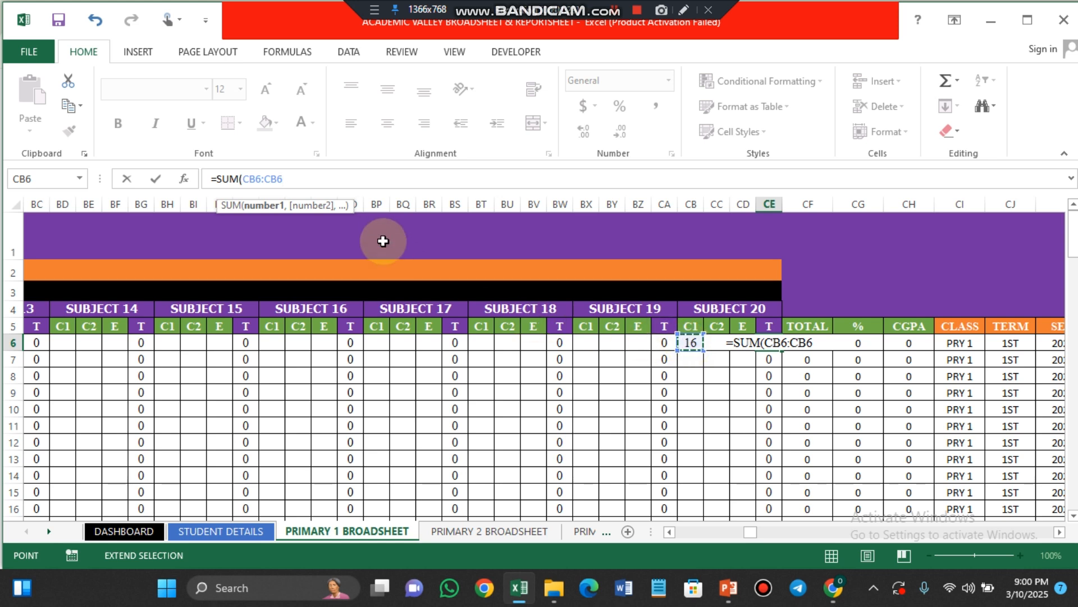
pyautogui.click(278, 180)
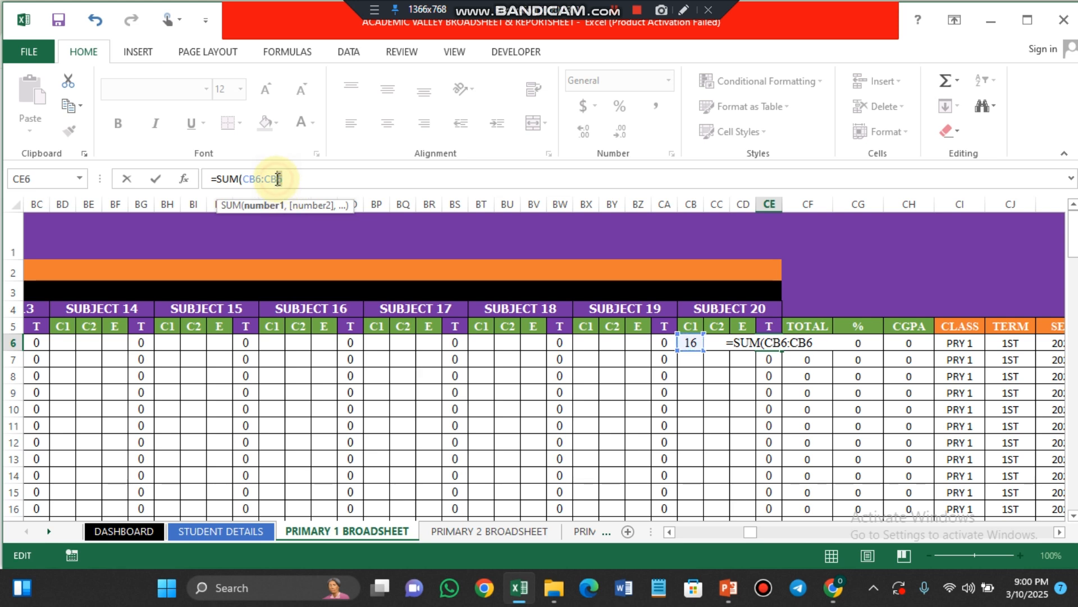
pyautogui.press('BackSpace')
pyautogui.press('BackSpace')
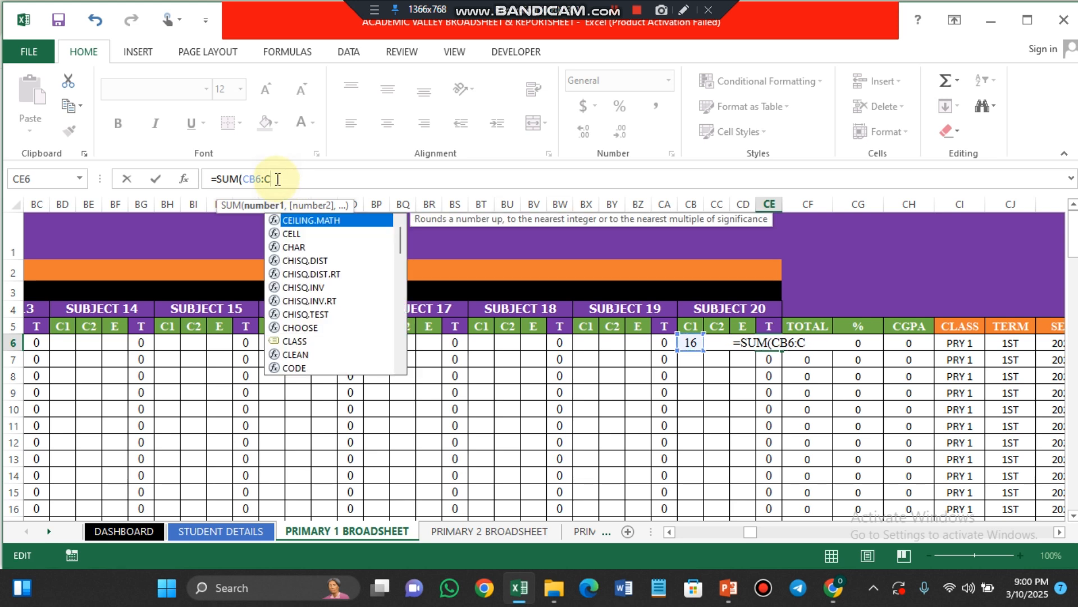
pyautogui.write('D6')
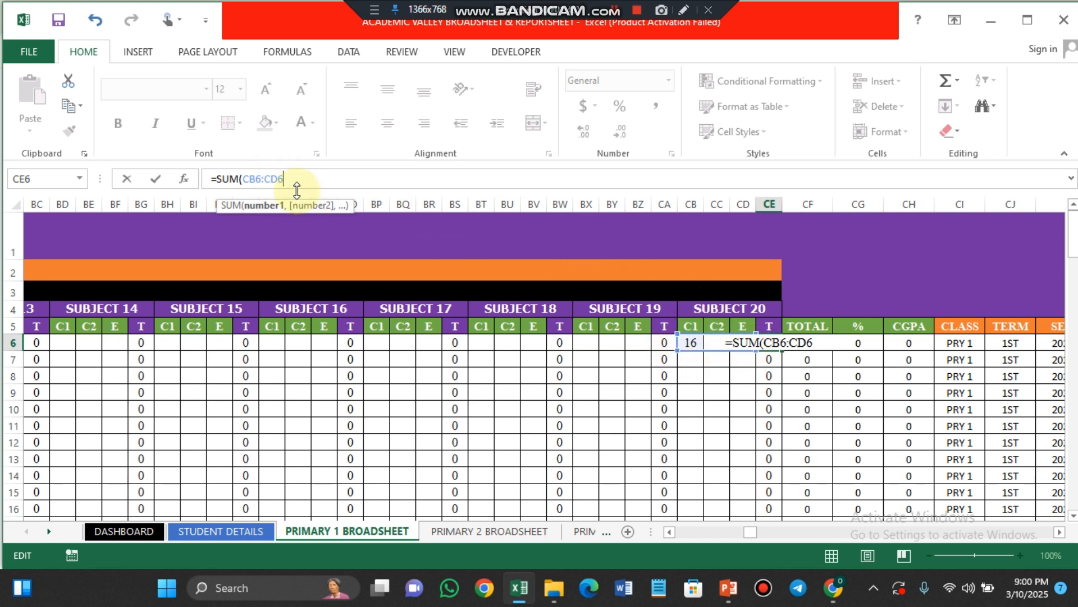
pyautogui.write(')')
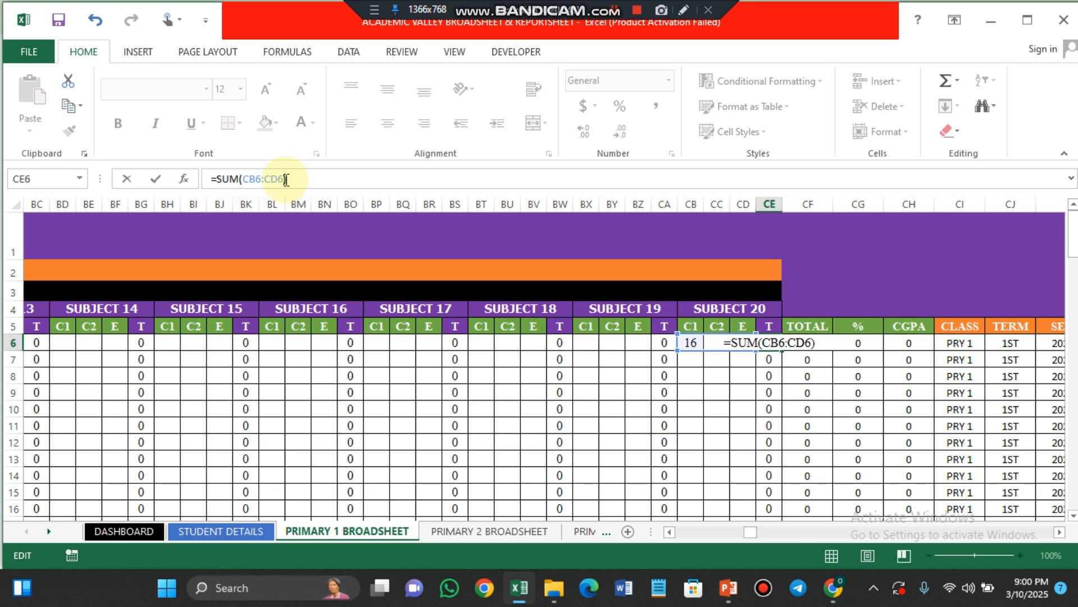
pyautogui.press('Return')
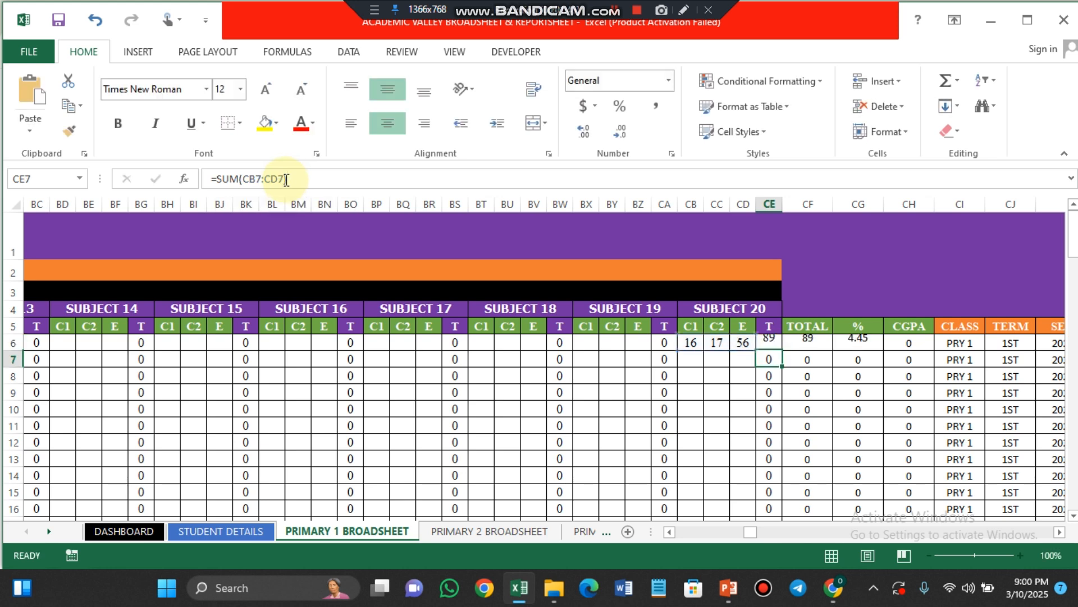
# Fill the CE6 total formula down the Subject 20 T column for all students.
pyautogui.click(769, 342)
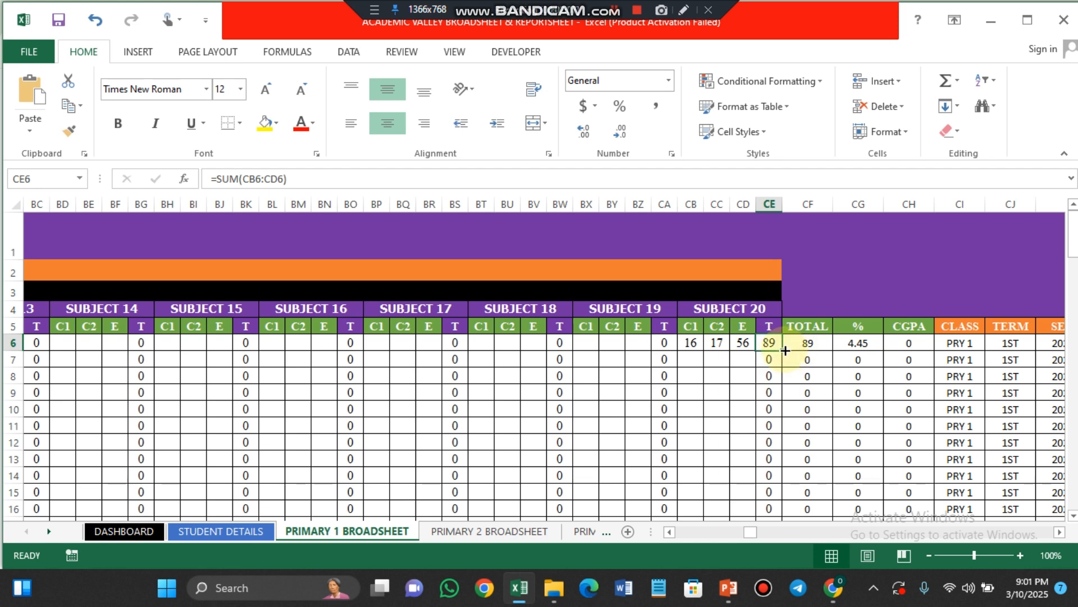
pyautogui.moveTo(781, 352); pyautogui.dragTo(782, 352)
pyautogui.doubleClick(781, 352)
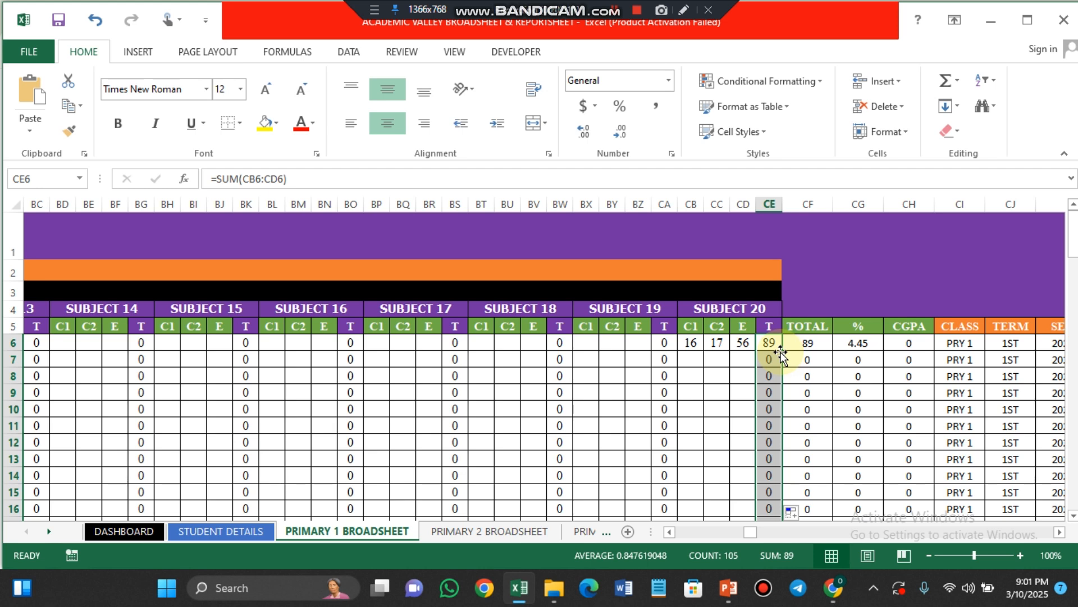
# Enter Subject 20 scores for the second student in row 7: C1 13, C2 18 and E 57.
pyautogui.click(690, 362)
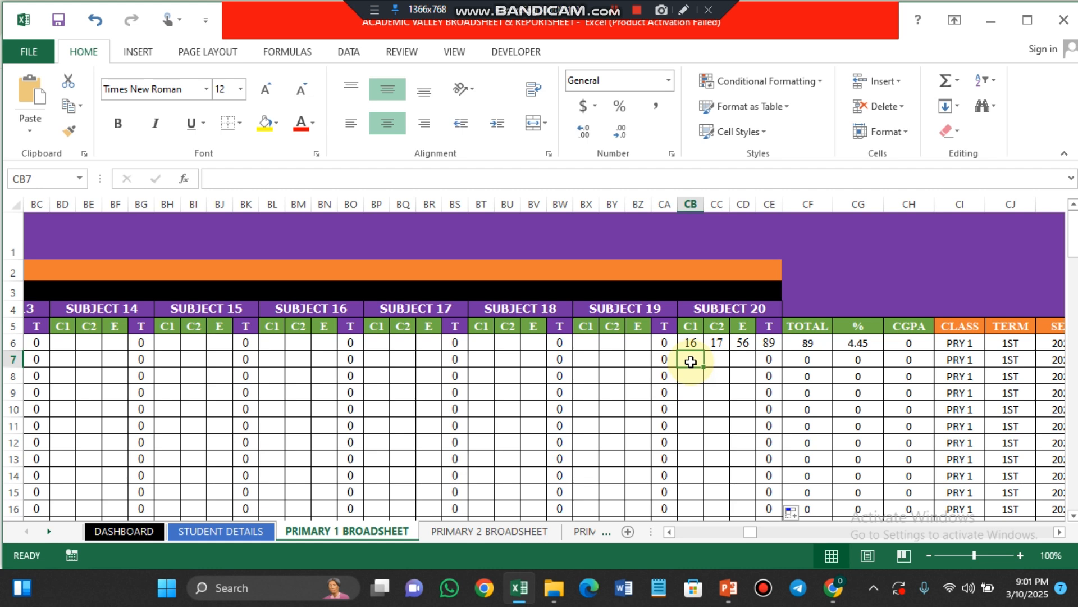
pyautogui.write('13')
pyautogui.press('Tab')
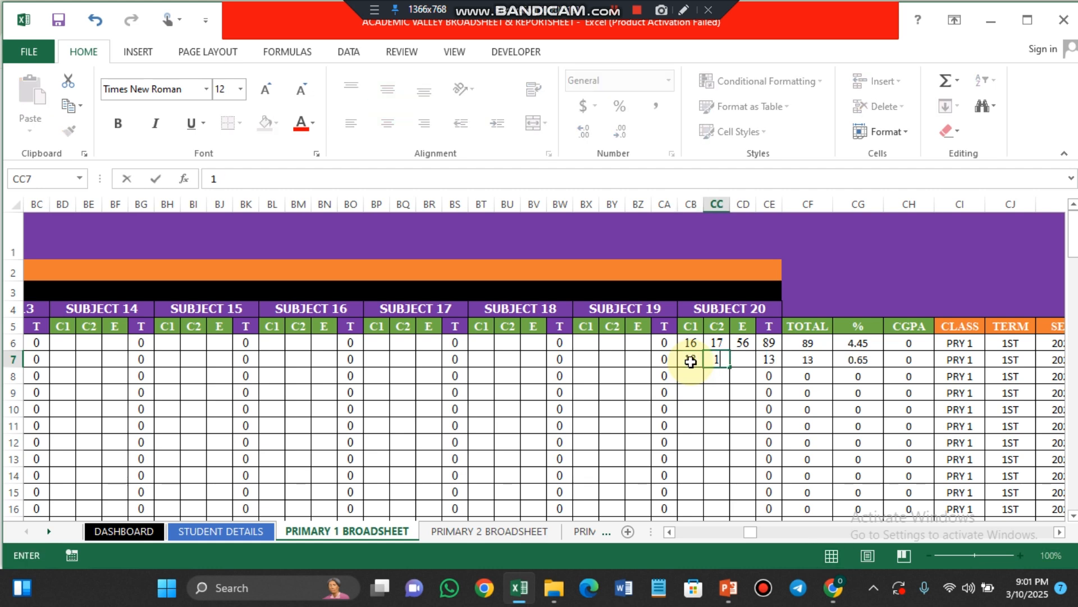
pyautogui.write('18')
pyautogui.press('Tab')
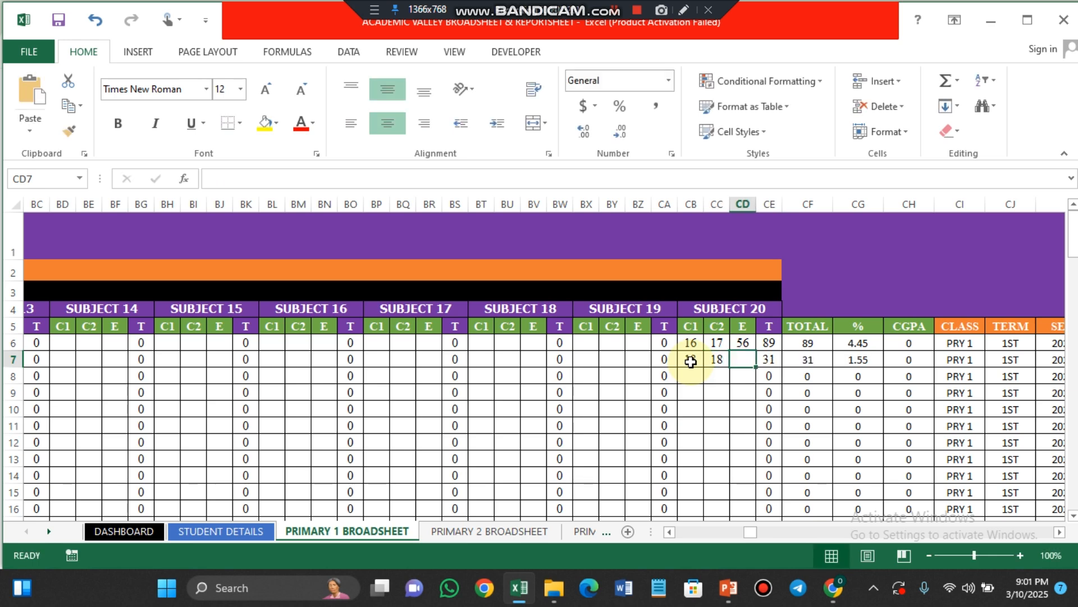
pyautogui.write('57')
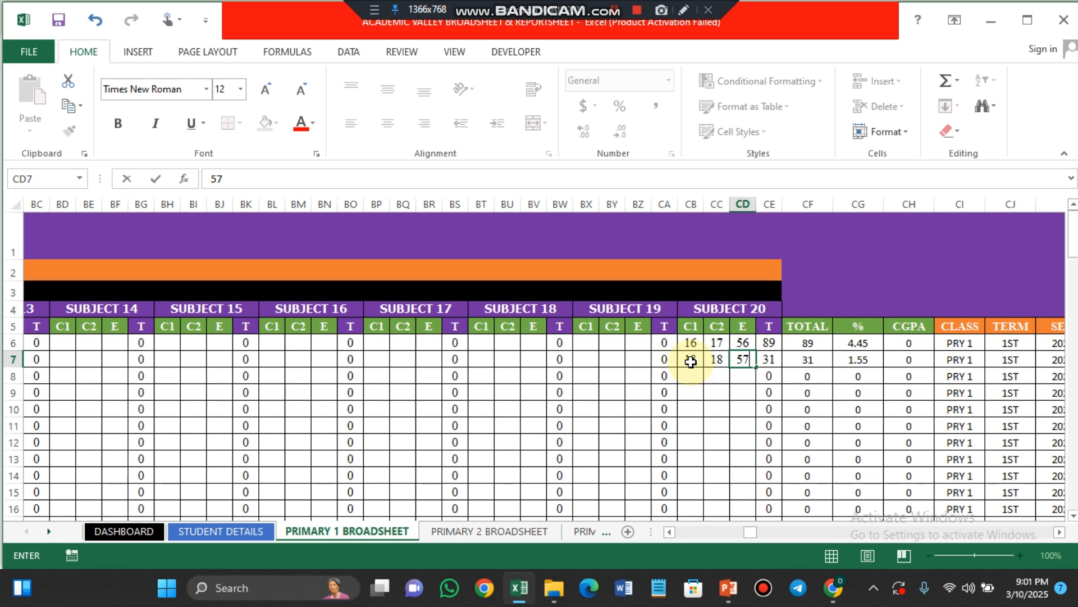
pyautogui.press('Return')
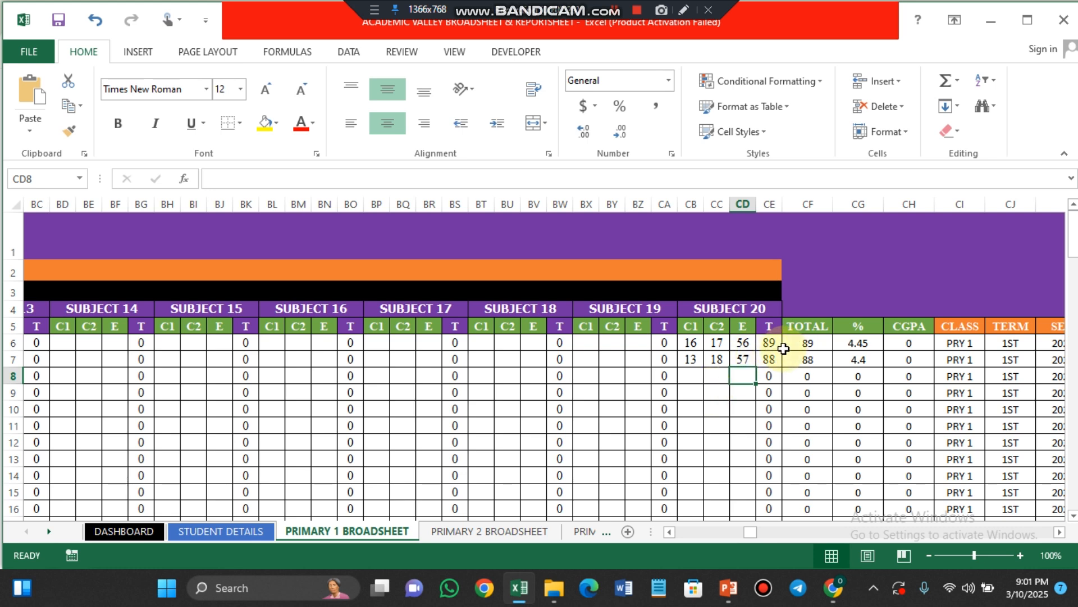
# Examine the first student's TOTAL formula in CF6 and the Subject 1 total in G6 that it references.
pyautogui.click(804, 344)
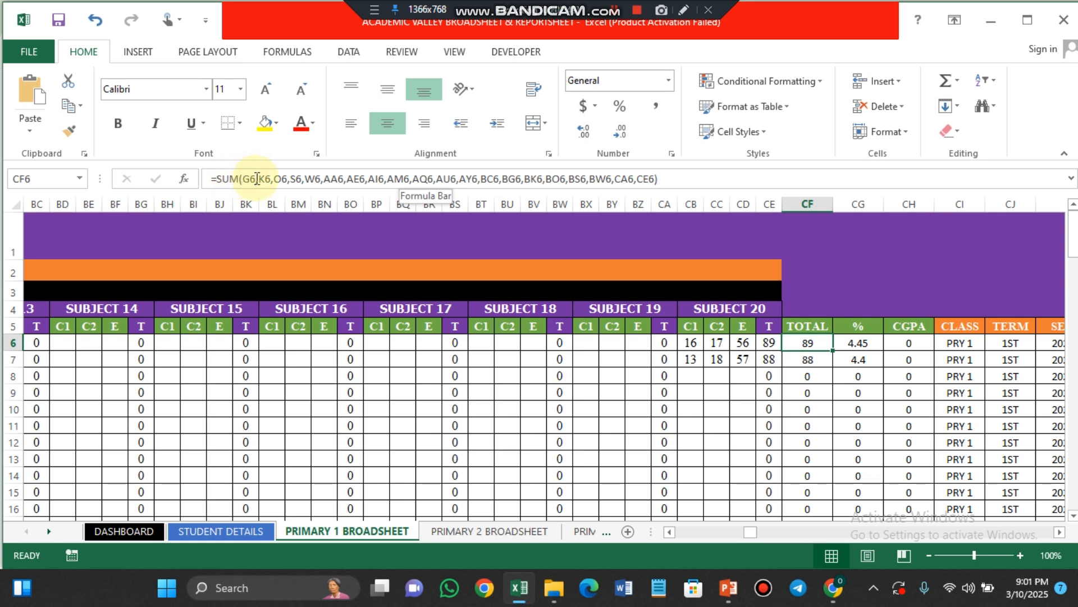
pyautogui.hscroll(-3, 259, 179)
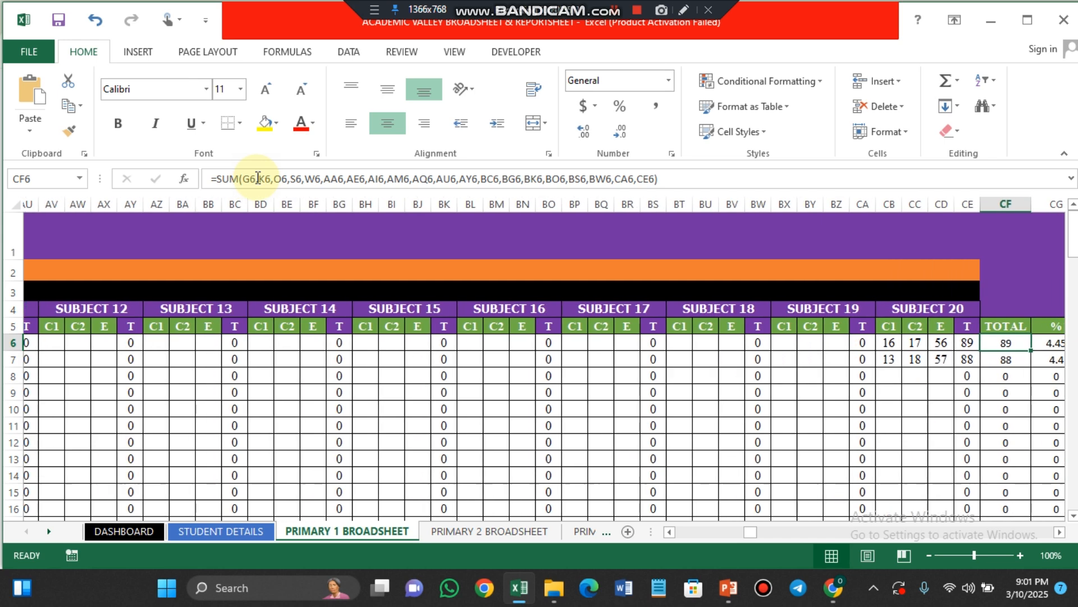
pyautogui.hscroll(2, 259, 178)
pyautogui.hscroll(1, 258, 178)
pyautogui.click(255, 178)
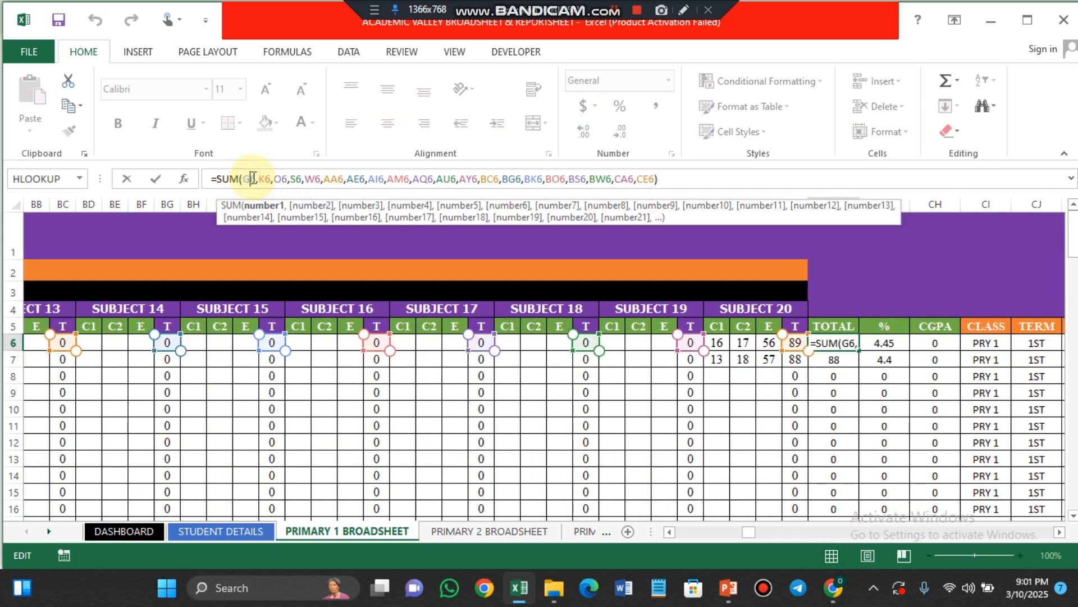
pyautogui.hscroll(-10, 252, 178)
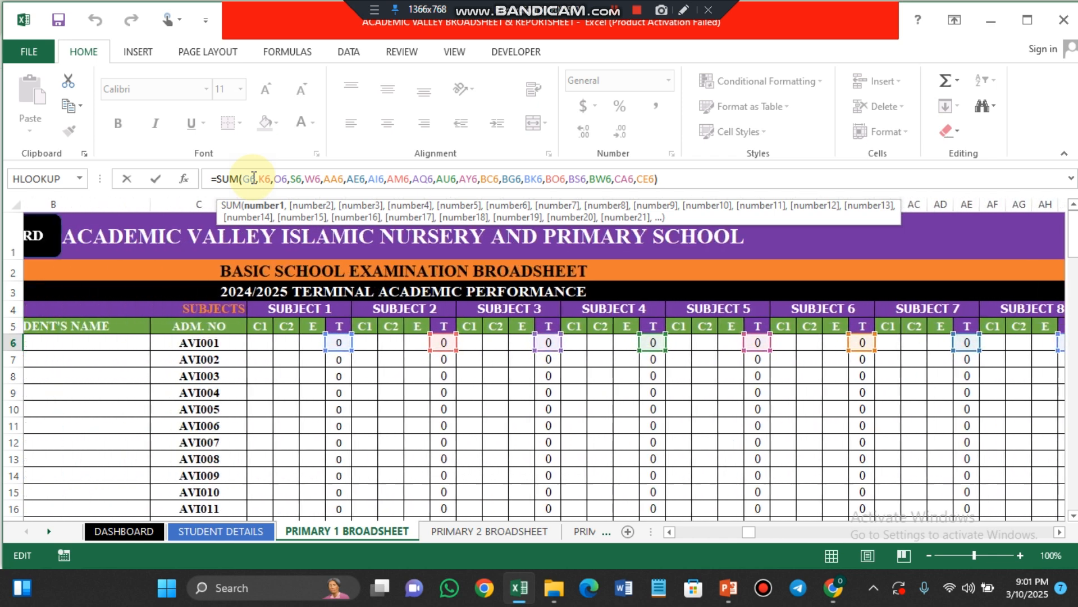
pyautogui.hscroll(-2, 253, 177)
pyautogui.click(317, 425)
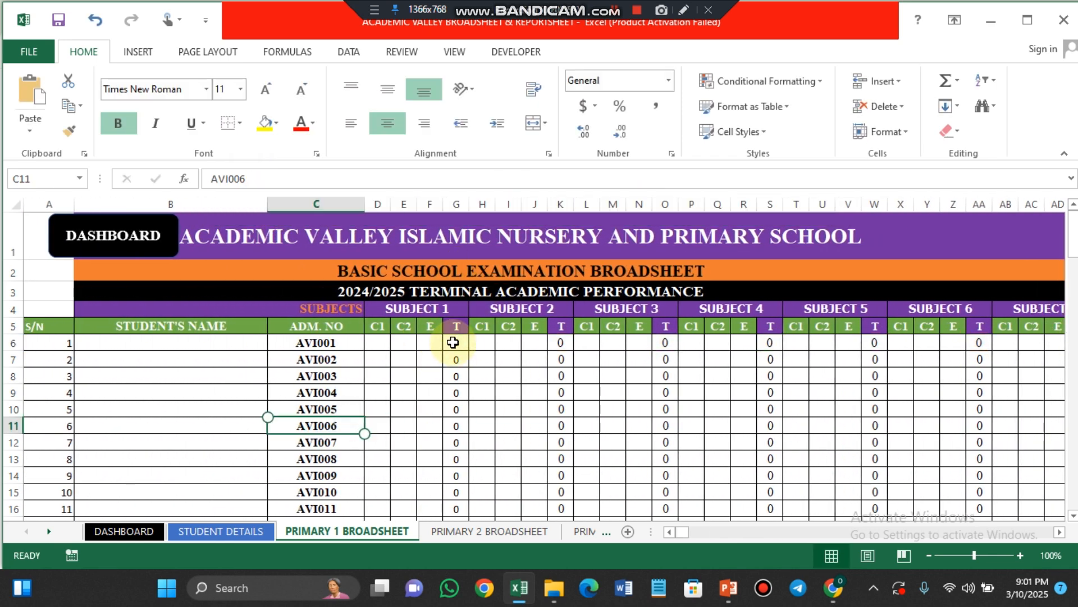
pyautogui.click(455, 343)
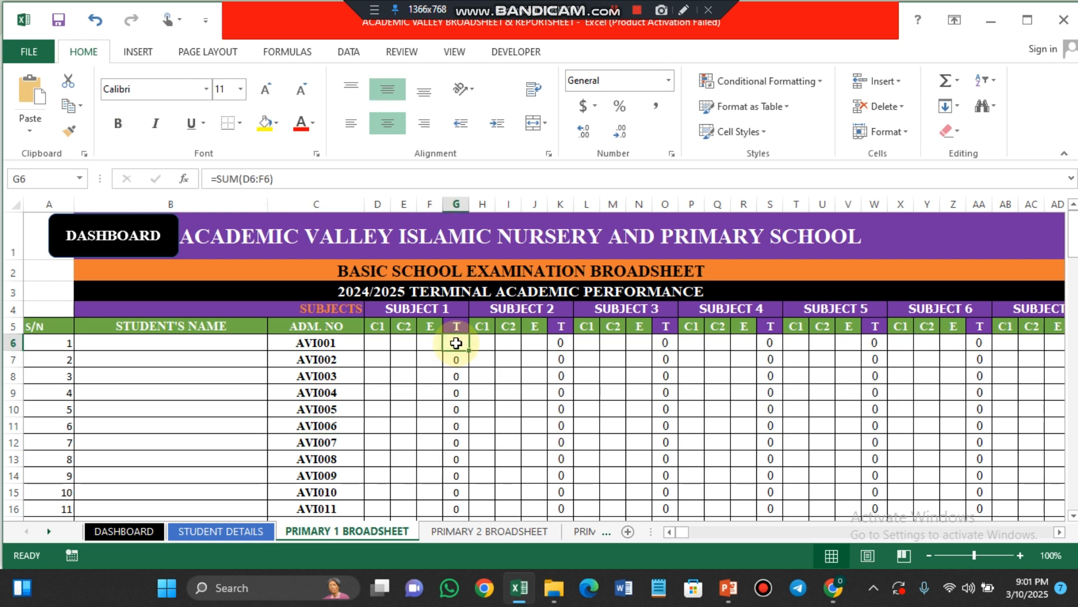
pyautogui.hscroll(11, 455, 343)
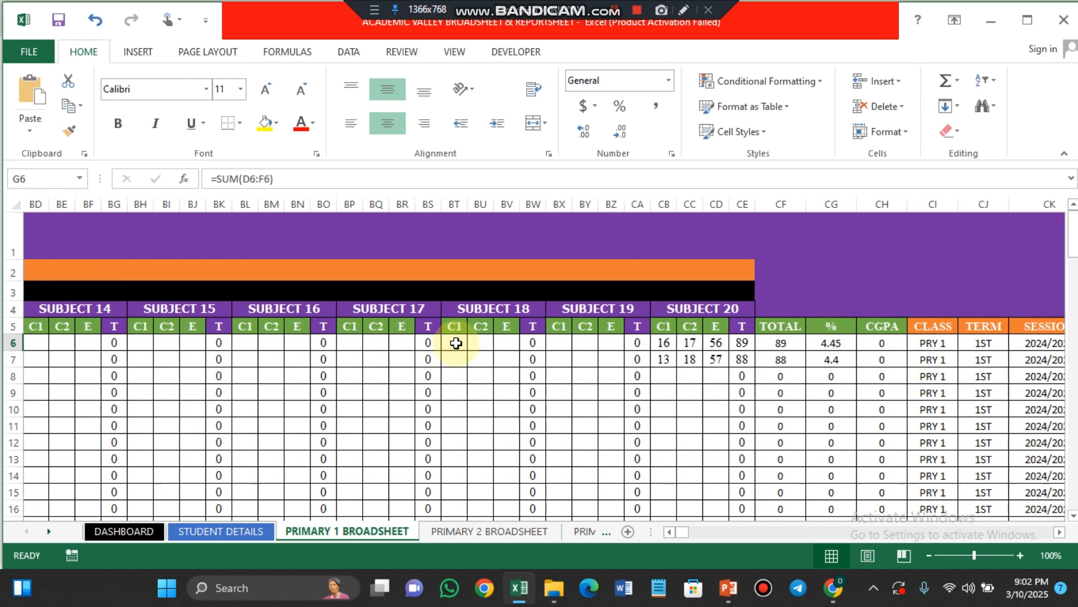
# Examine the TOTAL formula in CF6 and trace the subject T cells it references, starting from G6.
pyautogui.click(759, 343)
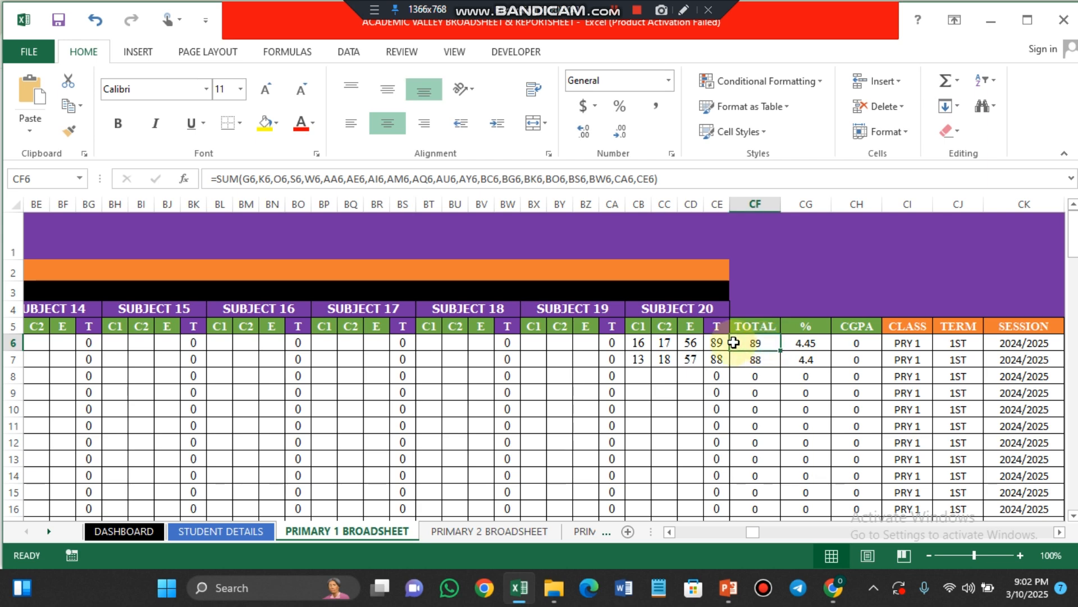
pyautogui.click(255, 179)
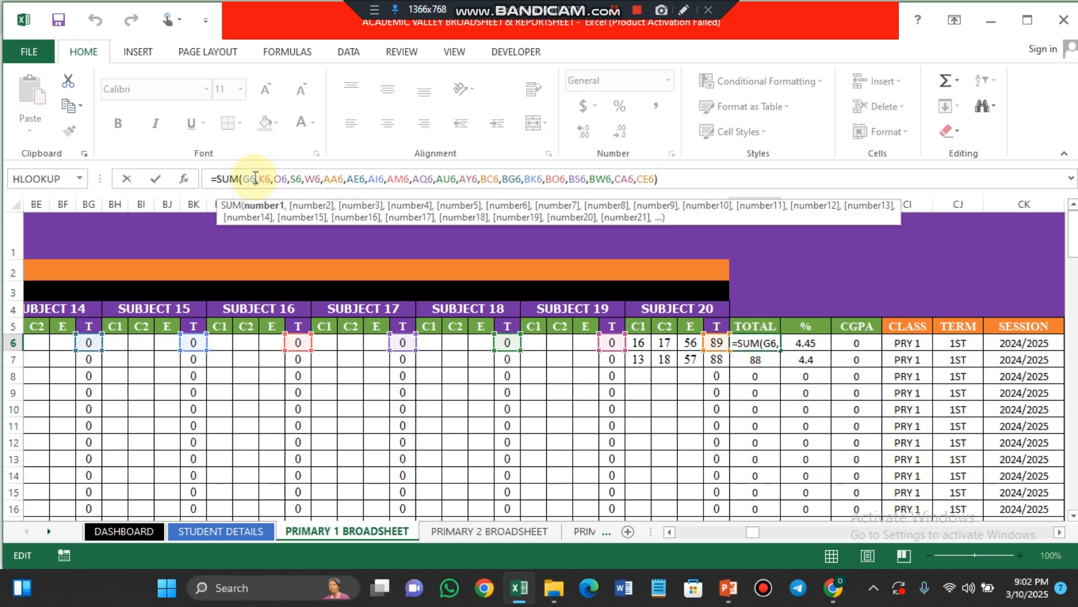
pyautogui.hscroll(-11, 256, 178)
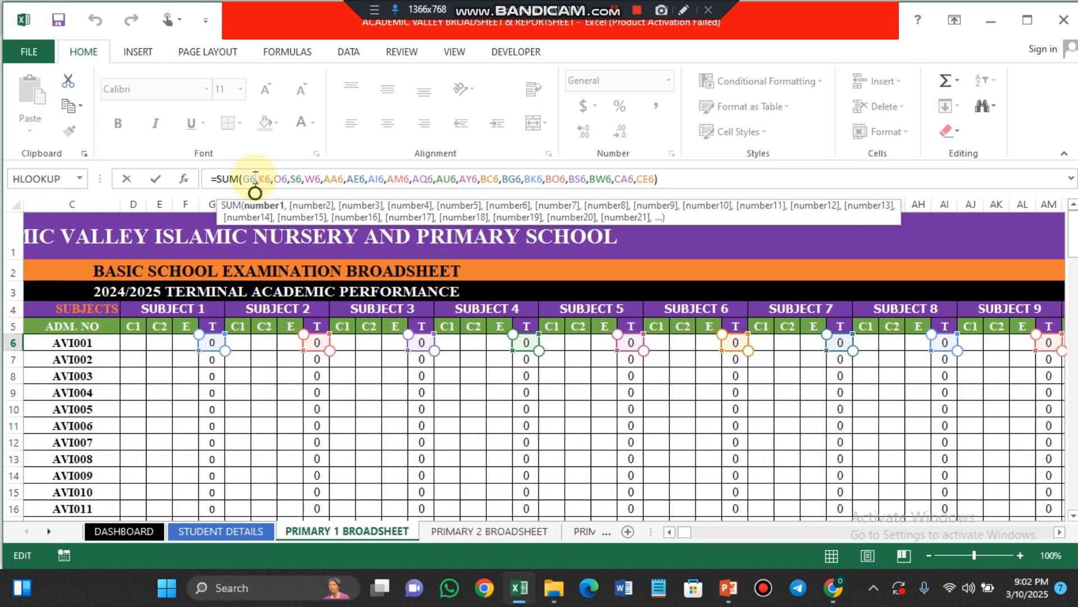
pyautogui.click(212, 343)
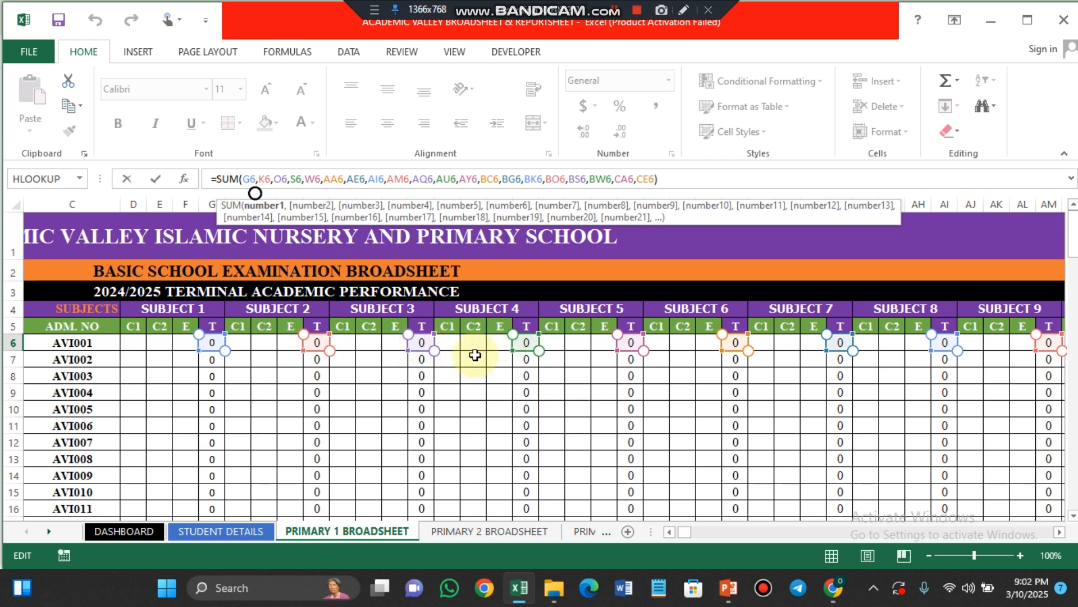
pyautogui.hscroll(8, 475, 355)
pyautogui.click(669, 376)
# Fill the CF6 TOTAL formula down the TOTAL column for all students.
pyautogui.hscroll(8, 475, 355)
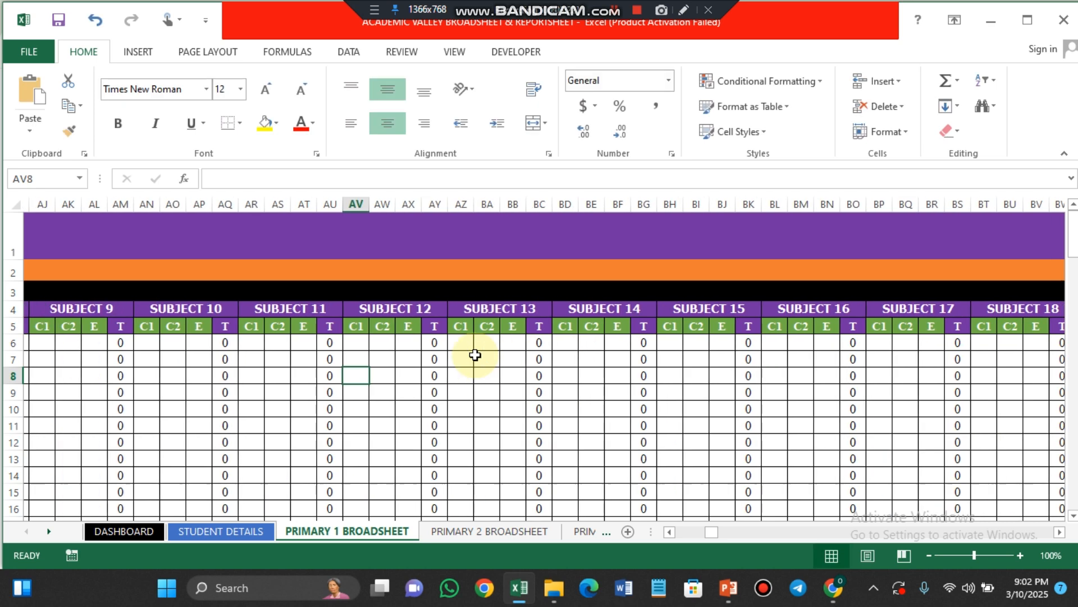
pyautogui.hscroll(6, 476, 355)
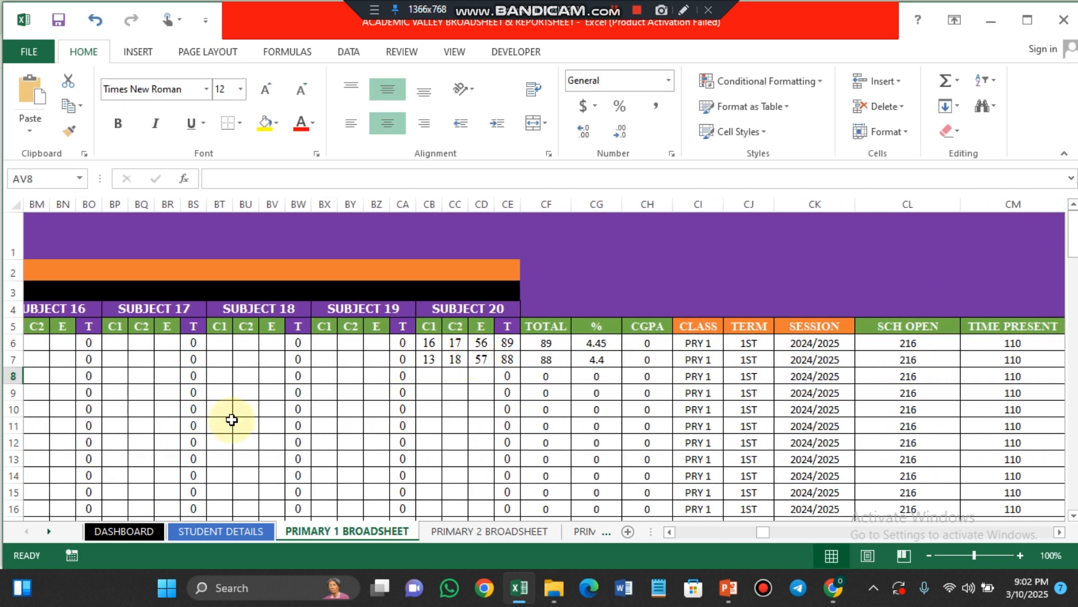
pyautogui.click(542, 340)
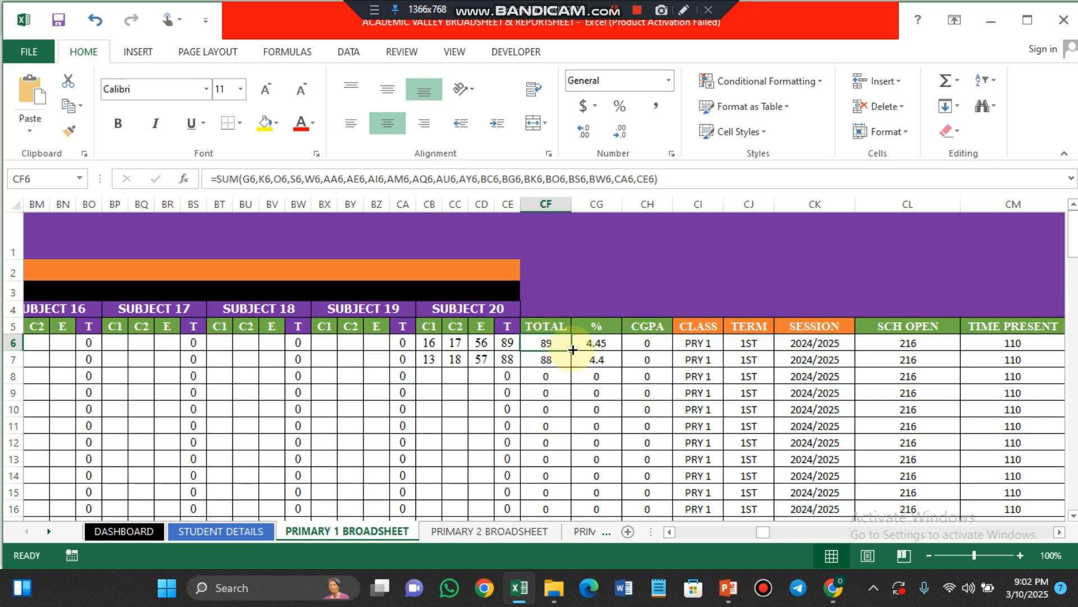
pyautogui.doubleClick(573, 349)
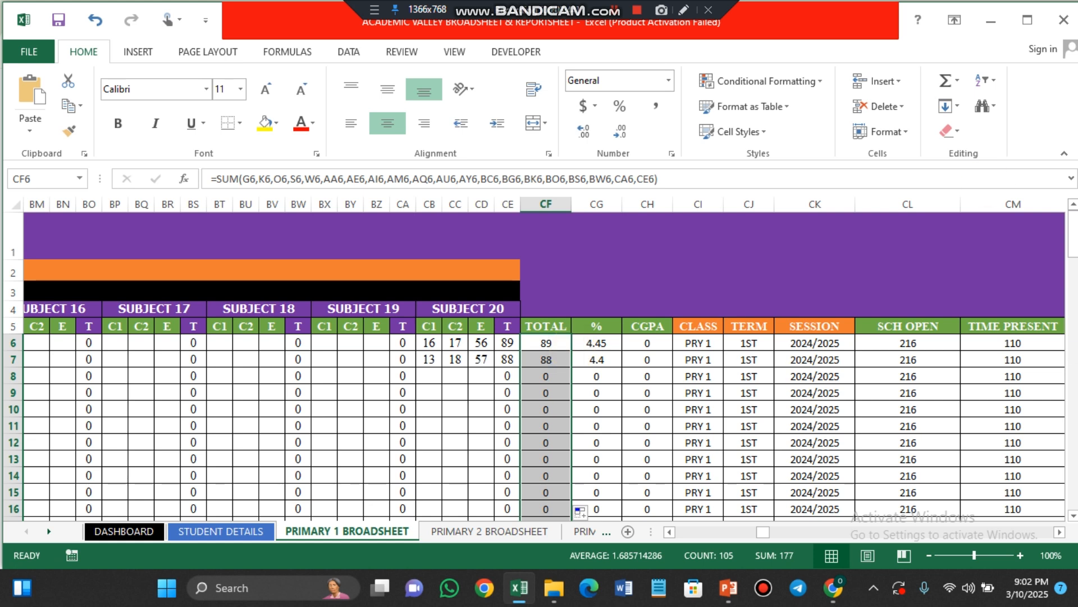
# Review the AutoSum function list, the first student's Subject 20 scores in CB6:CD6 and the formulas in the Subject 20 T column.
pyautogui.click(958, 83)
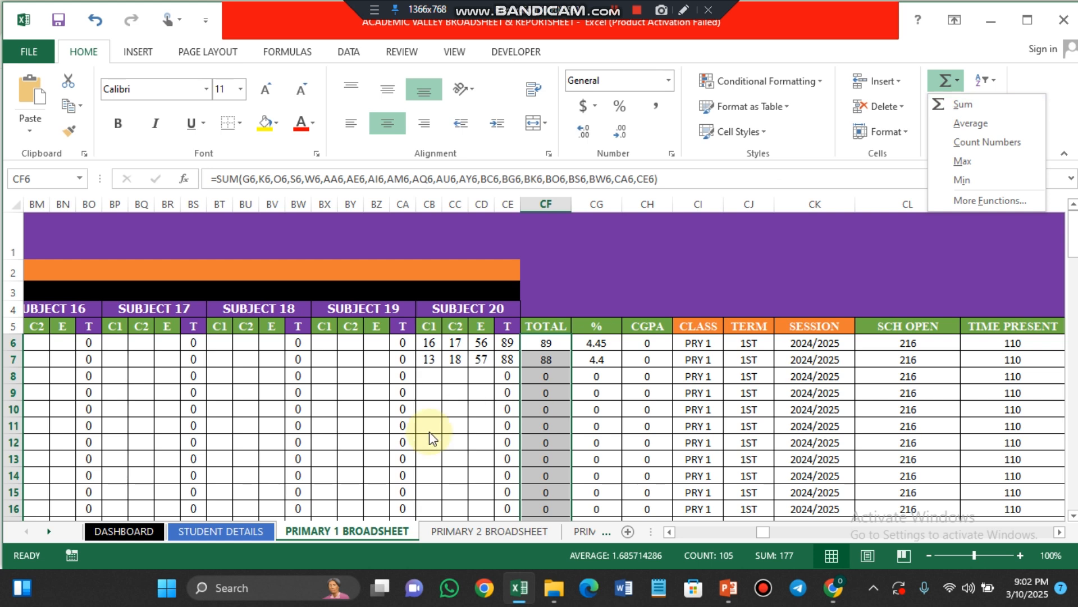
pyautogui.click(407, 437)
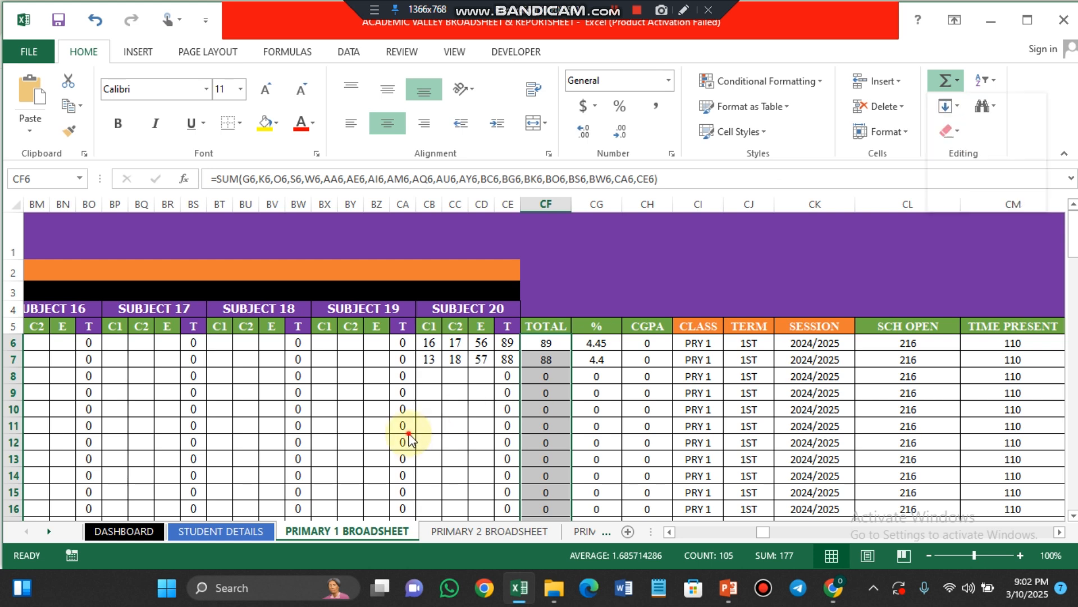
pyautogui.click(430, 342)
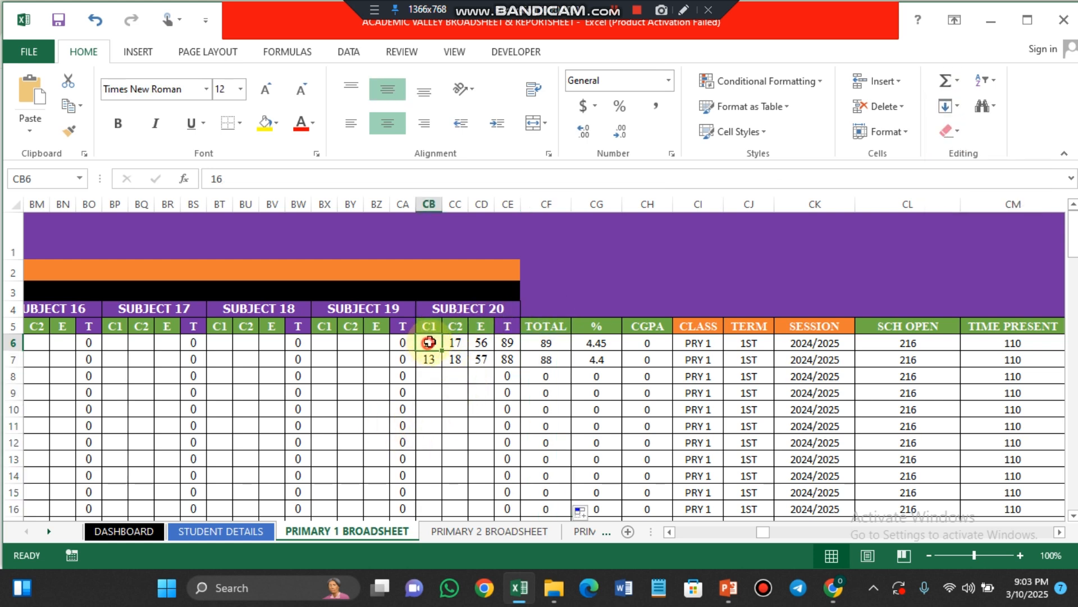
pyautogui.moveTo(429, 341); pyautogui.dragTo(484, 341)
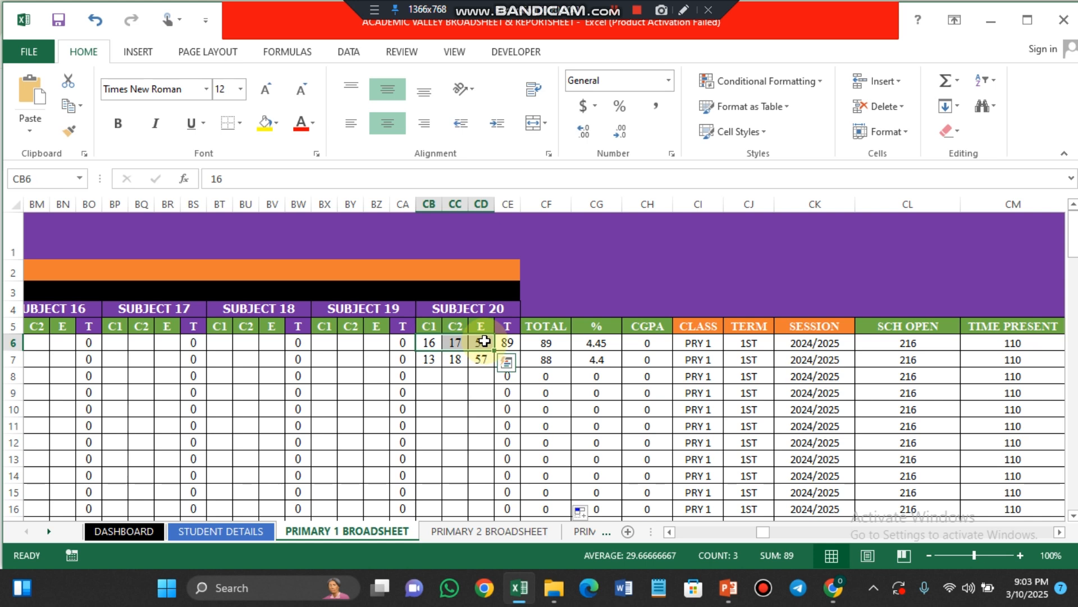
pyautogui.click(481, 392)
pyautogui.click(508, 341)
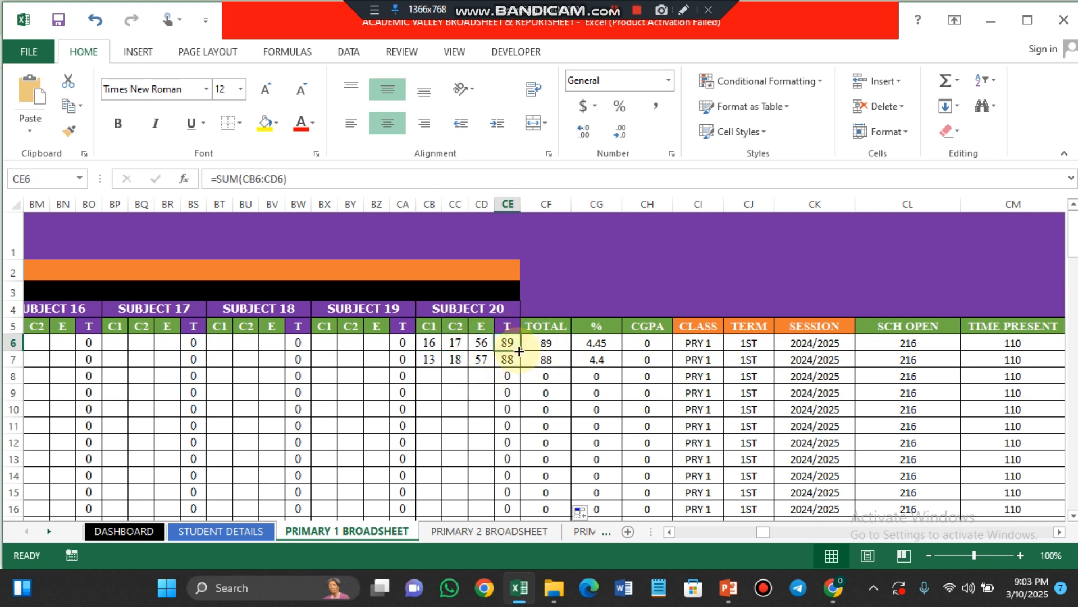
pyautogui.moveTo(510, 344); pyautogui.dragTo(506, 422)
pyautogui.click(507, 422)
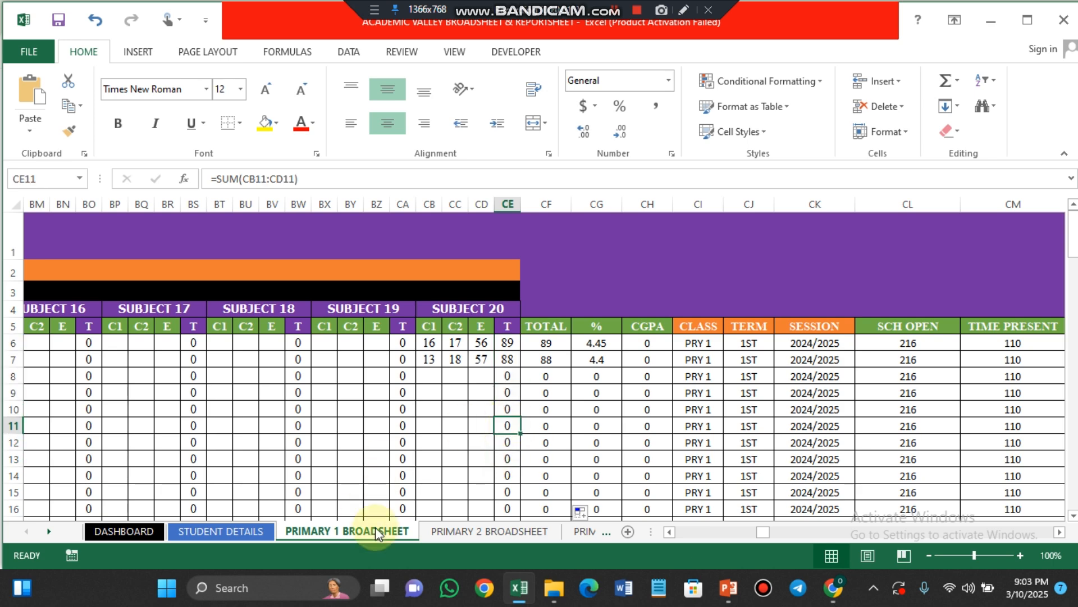
# Look over the PRIMARY 2 BROADSHEET sheet, including its subject and TOTAL columns.
pyautogui.click(465, 531)
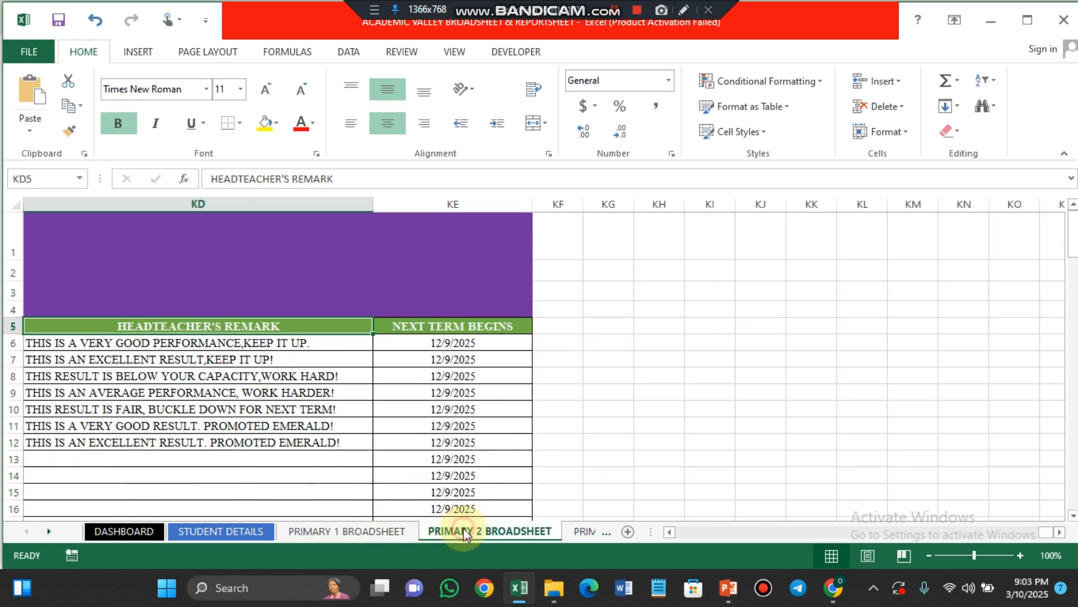
pyautogui.hscroll(-20, 177, 444)
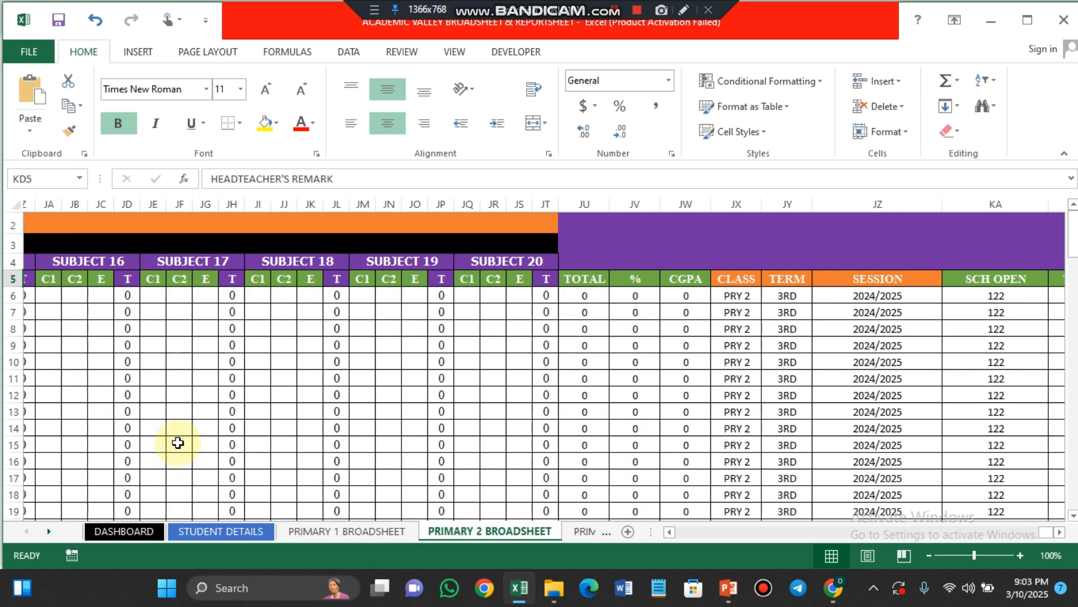
pyautogui.hscroll(-2, 473, 499)
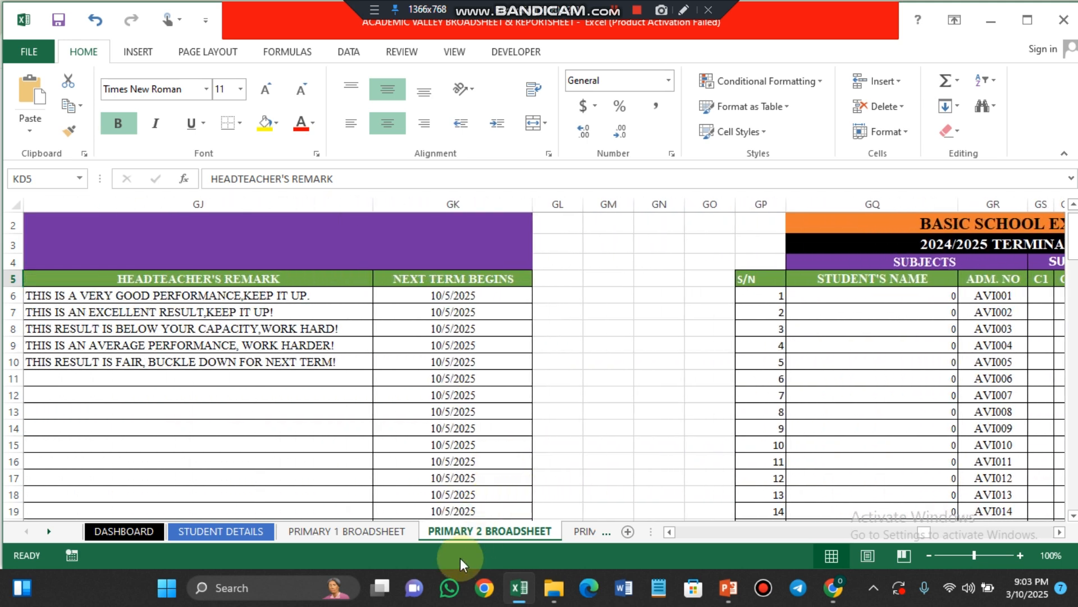
# Open the PRIMARY 1 REPORTSHEET sheet and look over the first report card's subjects table.
pyautogui.click(579, 530)
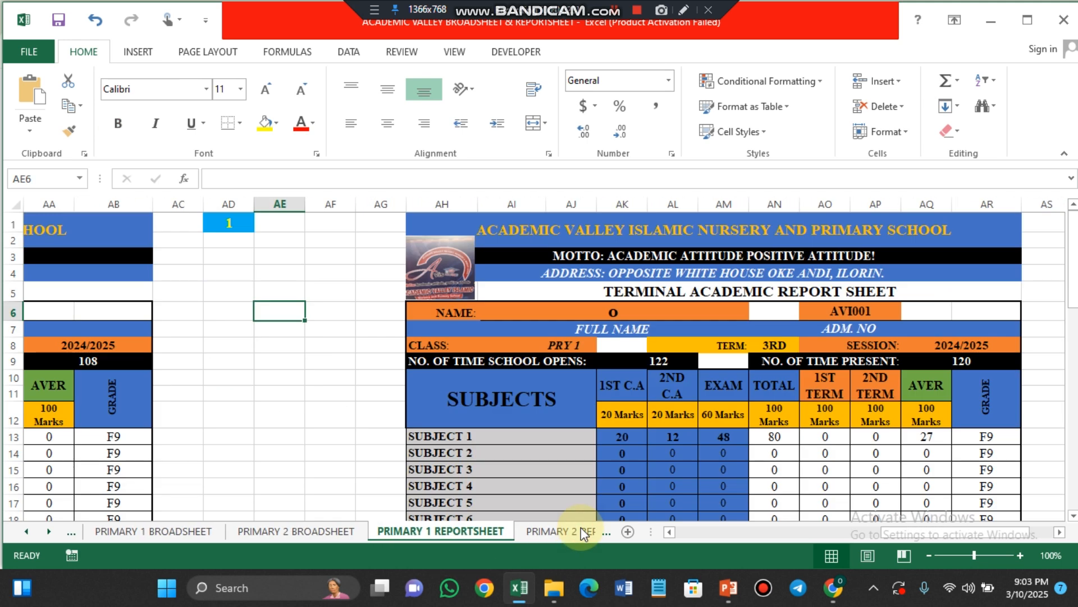
pyautogui.scroll(-3, 581, 527)
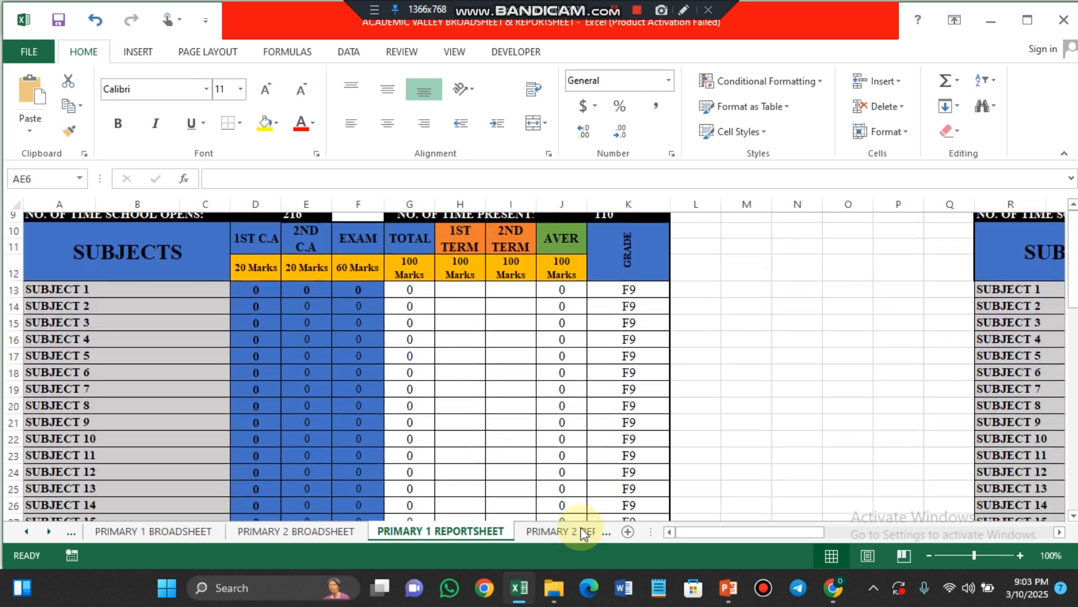
pyautogui.scroll(1, 581, 527)
pyautogui.scroll(-1, 581, 527)
pyautogui.scroll(-1, 581, 527)
pyautogui.scroll(2, 581, 527)
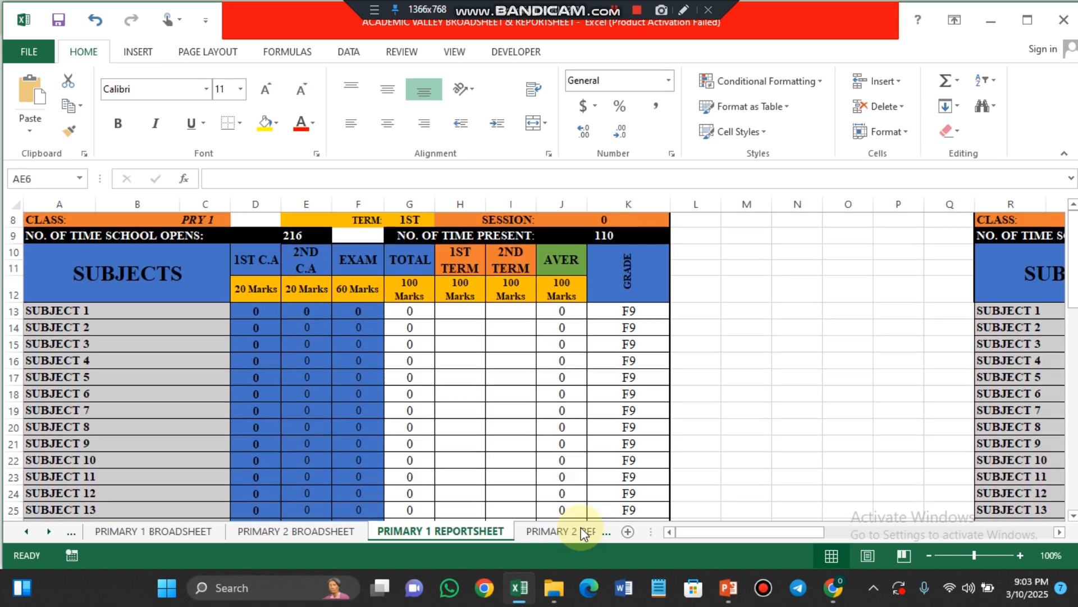
pyautogui.scroll(-1, 581, 527)
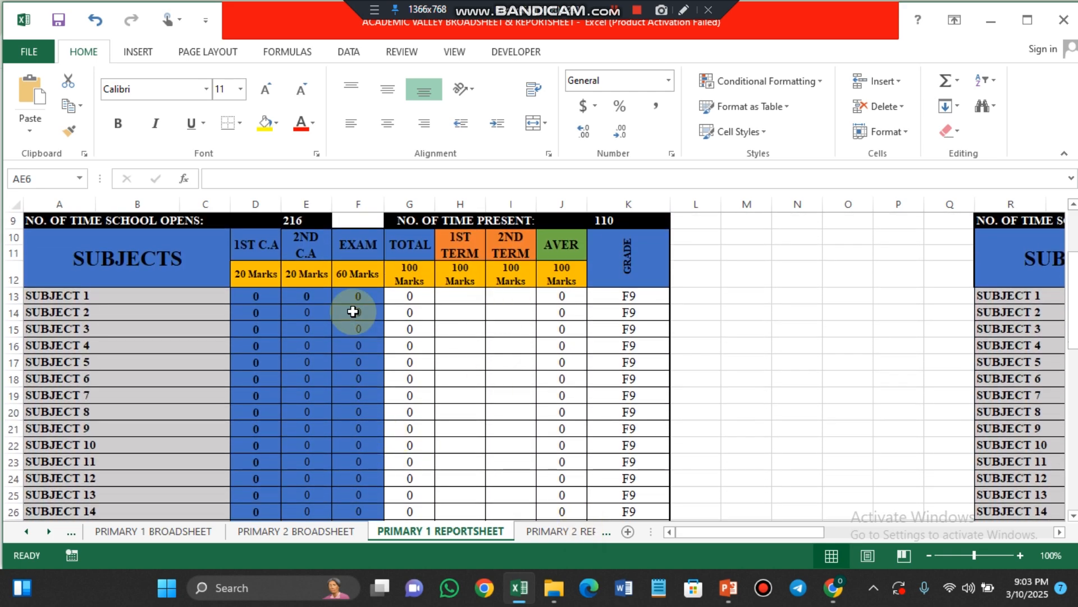
# Check the report card's TOTAL column formulas from Subject 1 in G13 down to the overall total in G33.
pyautogui.click(410, 295)
pyautogui.press('Down')
pyautogui.press('Down')
pyautogui.press('Down')
pyautogui.press('Down')
pyautogui.press('Down')
pyautogui.press('Down')
pyautogui.press('Down')
pyautogui.press('Down')
pyautogui.press('Down')
pyautogui.press('Down')
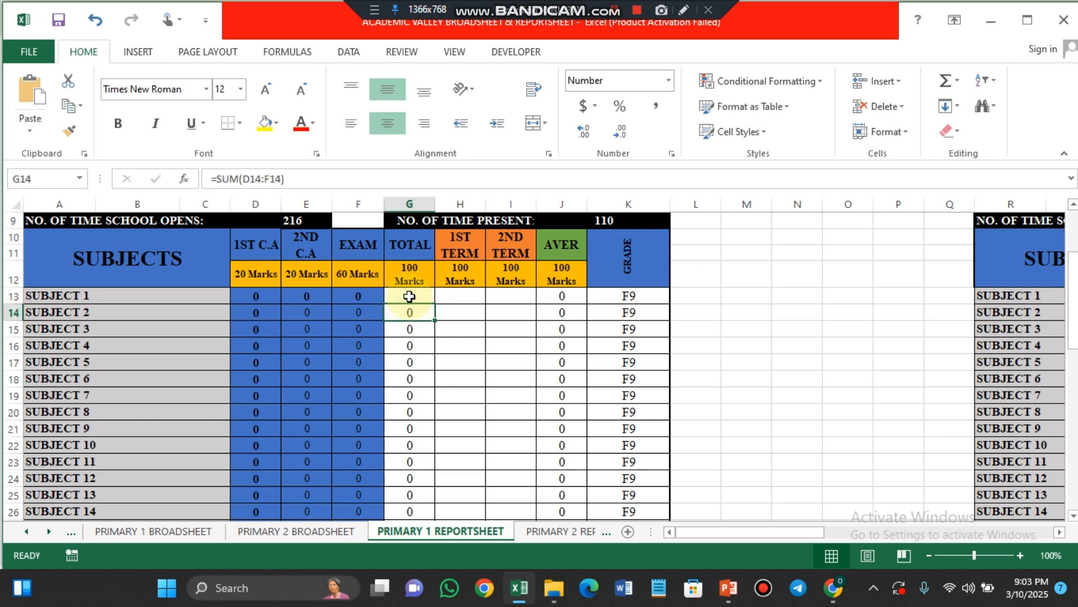
pyautogui.press('Down')
pyautogui.press('Down')
pyautogui.press('Down')
pyautogui.press('Down')
pyautogui.press('Down')
pyautogui.press('Down')
pyautogui.press('Down')
pyautogui.press('Down')
pyautogui.press('Down')
pyautogui.press('Down')
pyautogui.press('Down')
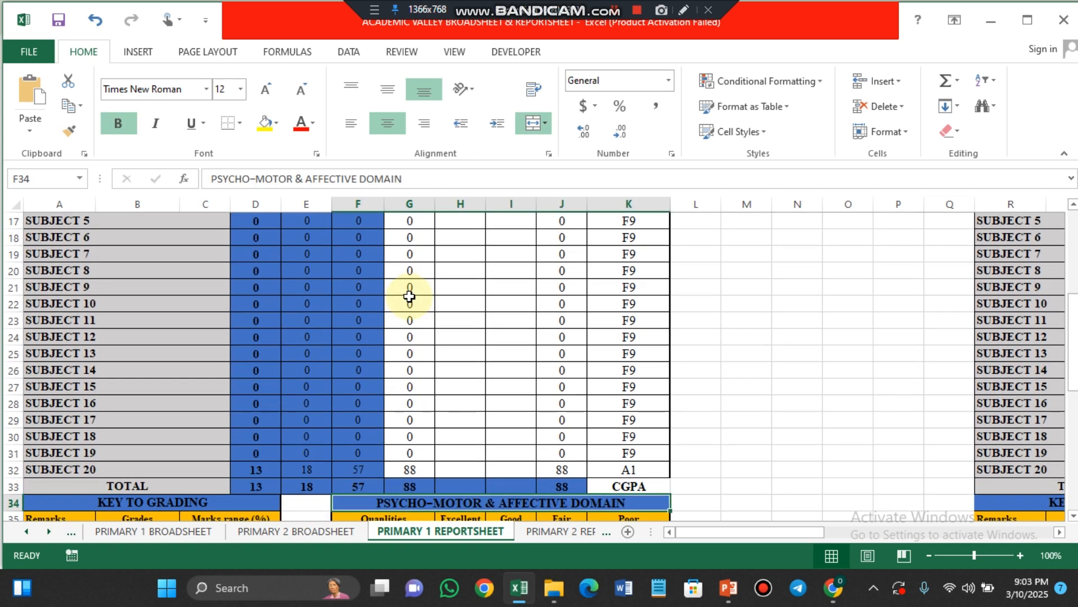
pyautogui.click(407, 490)
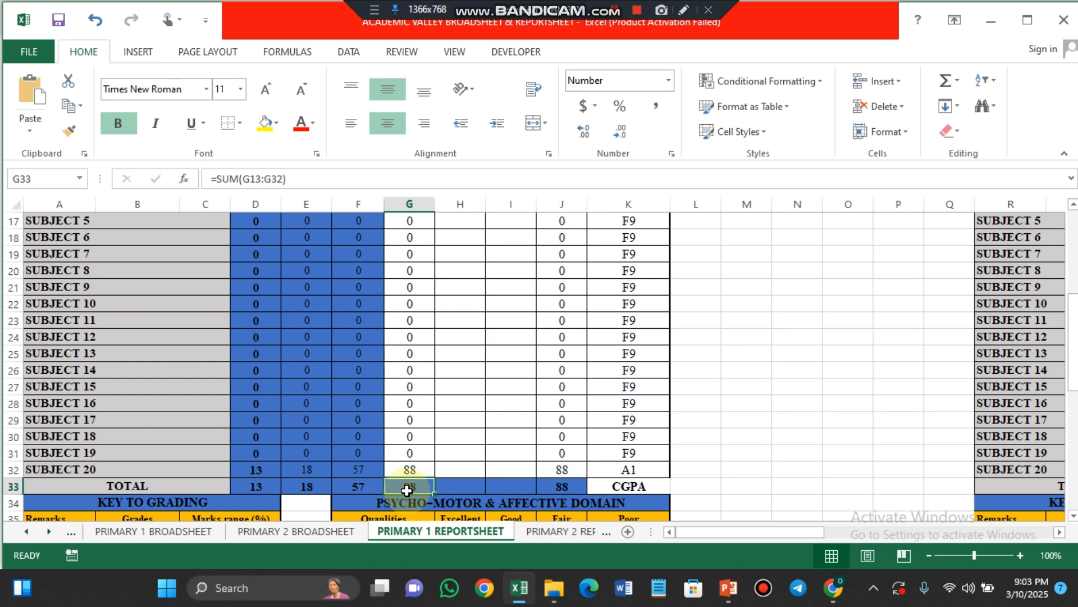
# Sum the report card's subject totals in cell M22 with the formula =SUM(G13:G32).
pyautogui.click(743, 302)
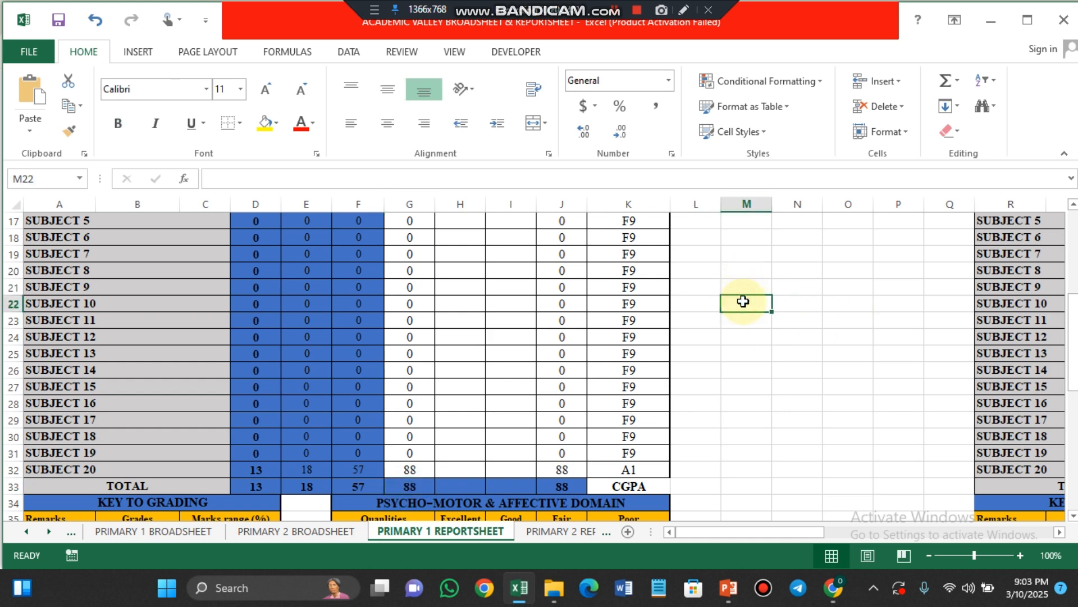
pyautogui.write('=SUM')
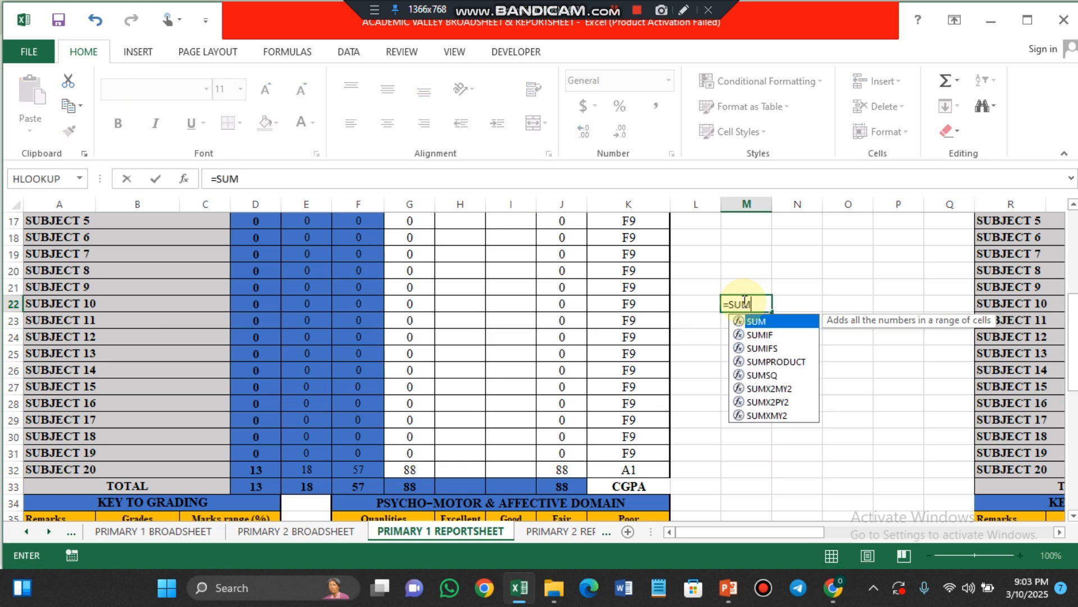
pyautogui.doubleClick(786, 323)
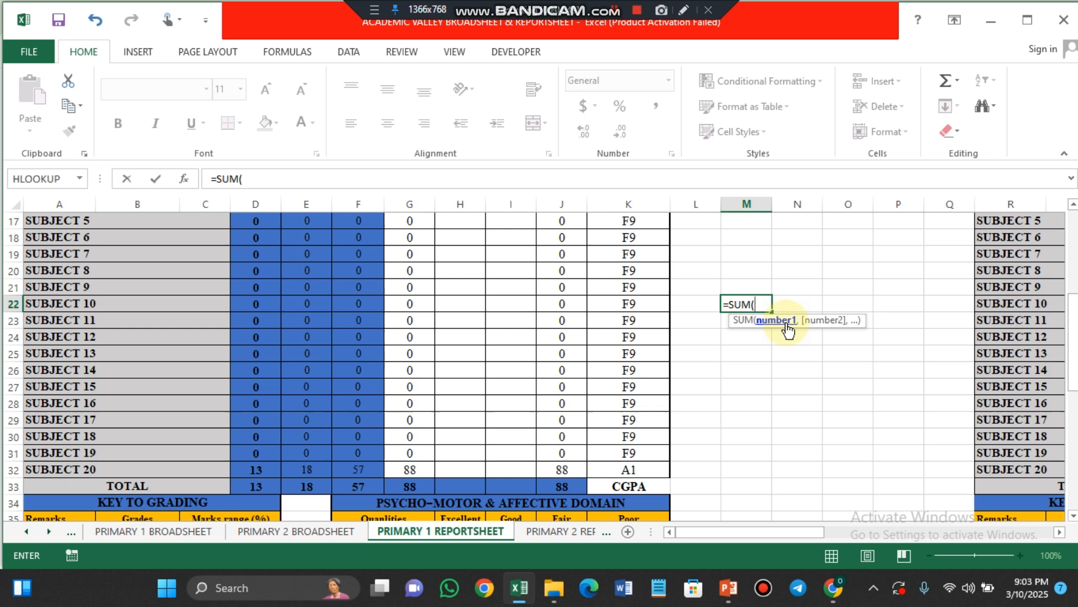
pyautogui.scroll(4, 787, 331)
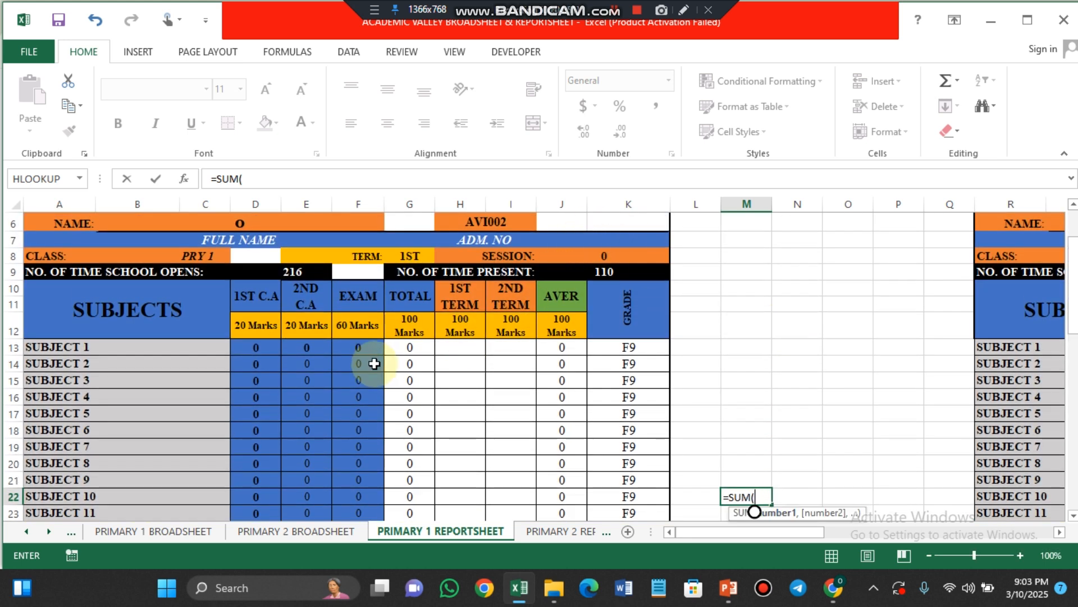
pyautogui.click(405, 347)
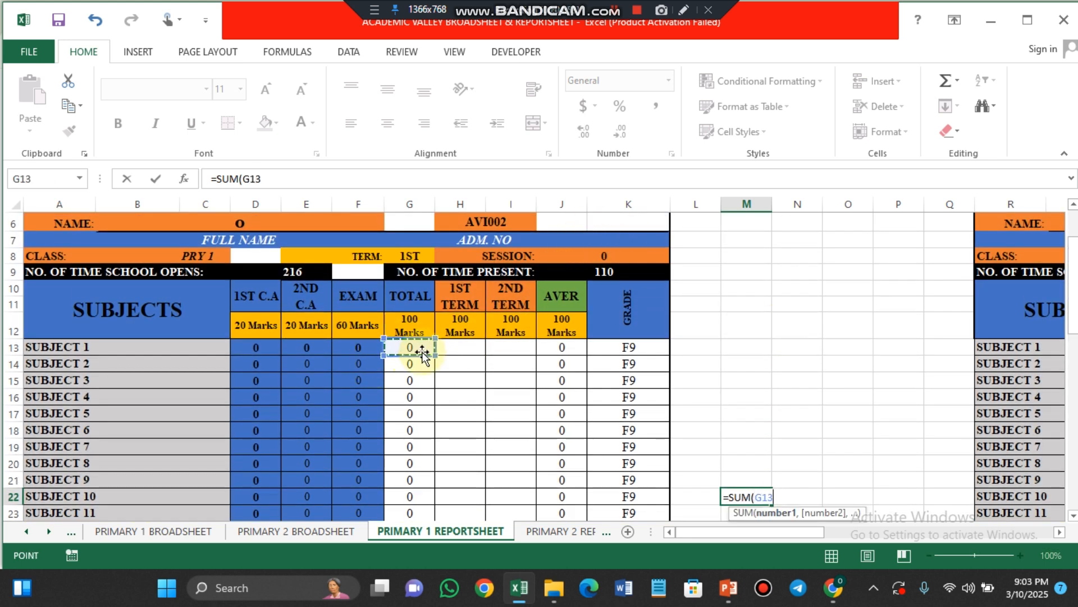
pyautogui.moveTo(414, 351); pyautogui.dragTo(423, 416)
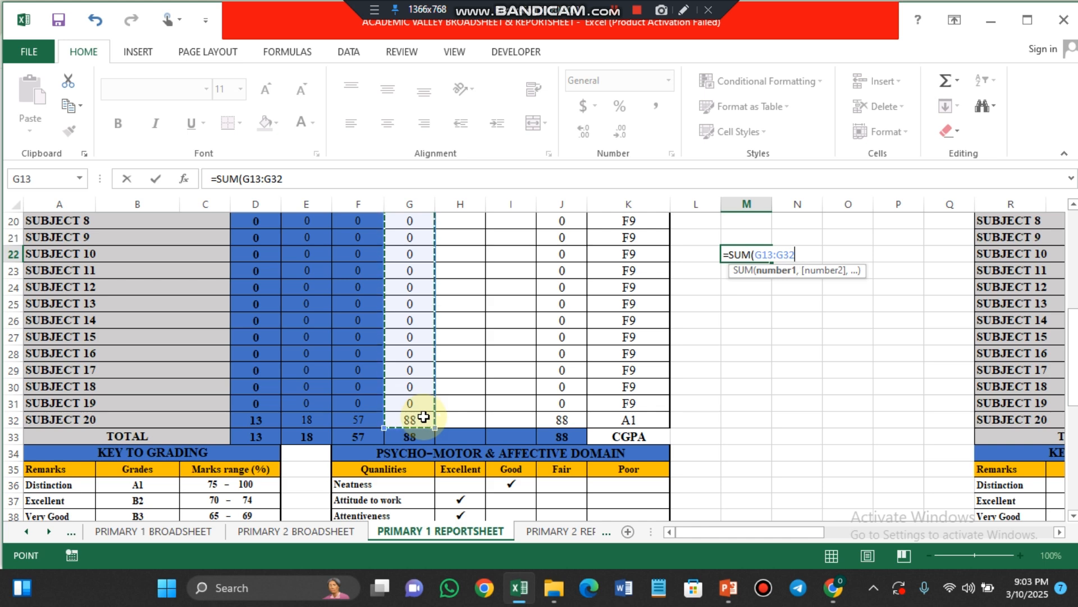
pyautogui.press('Return')
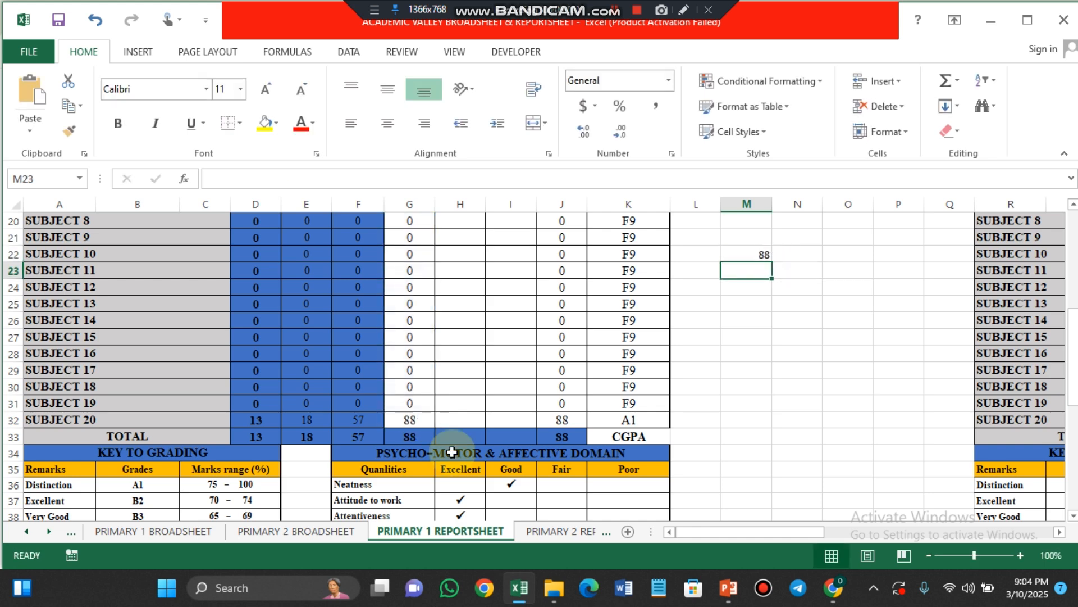
# Compare the formulas in M22 and G33, and inspect Subject 10's total in G22 and 1st C.A. lookup in D22.
pyautogui.click(766, 253)
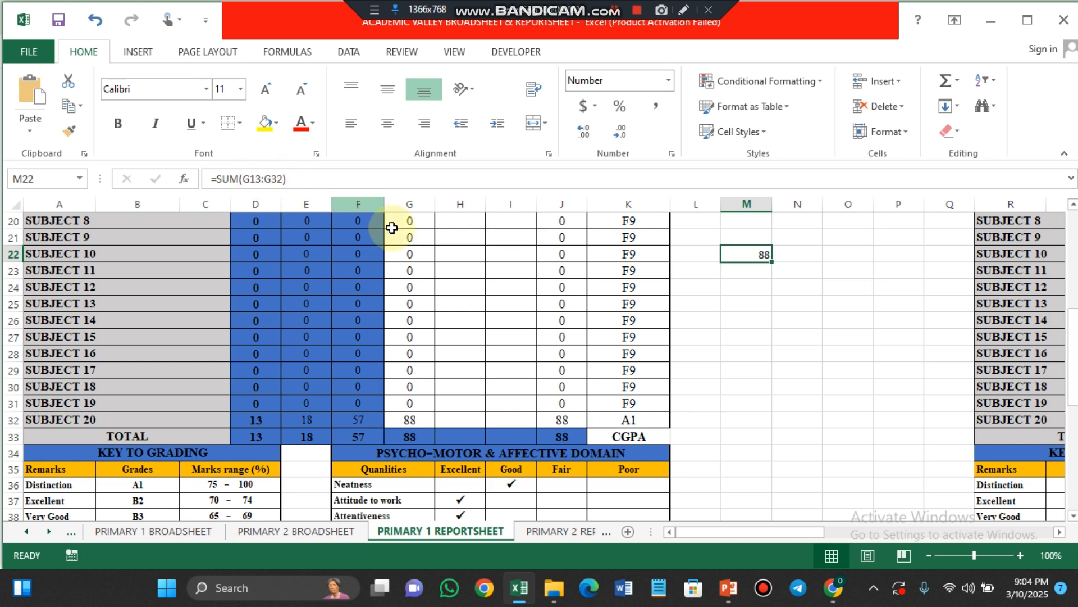
pyautogui.click(411, 437)
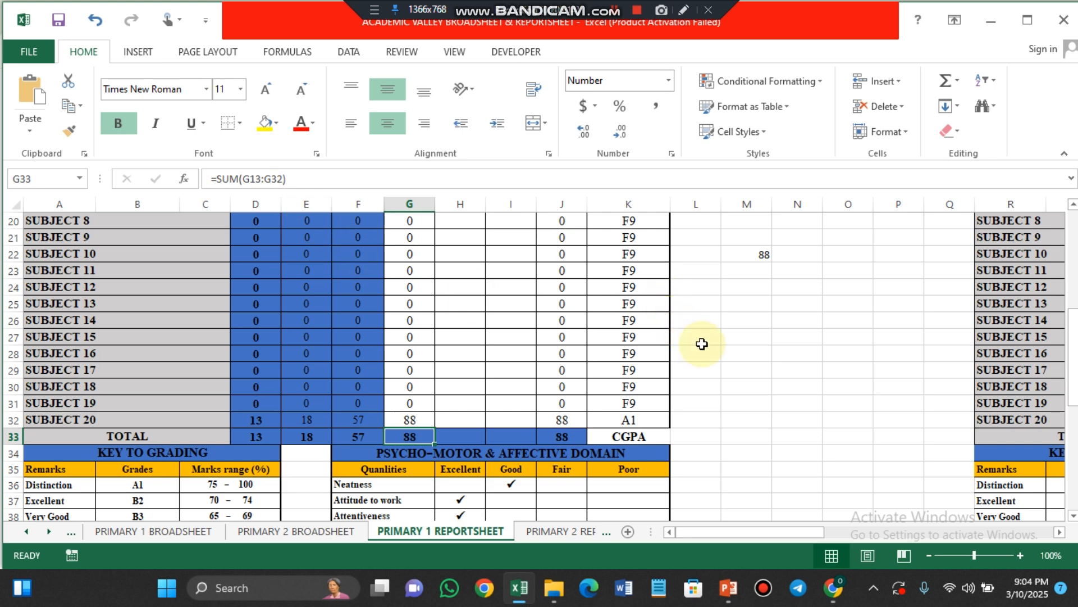
pyautogui.click(408, 249)
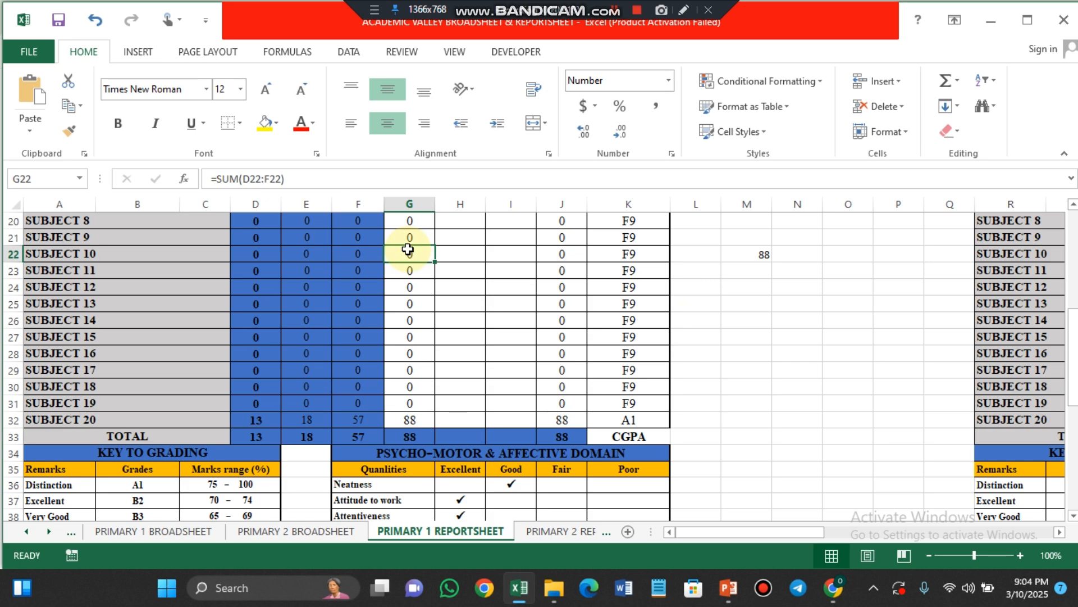
pyautogui.click(262, 255)
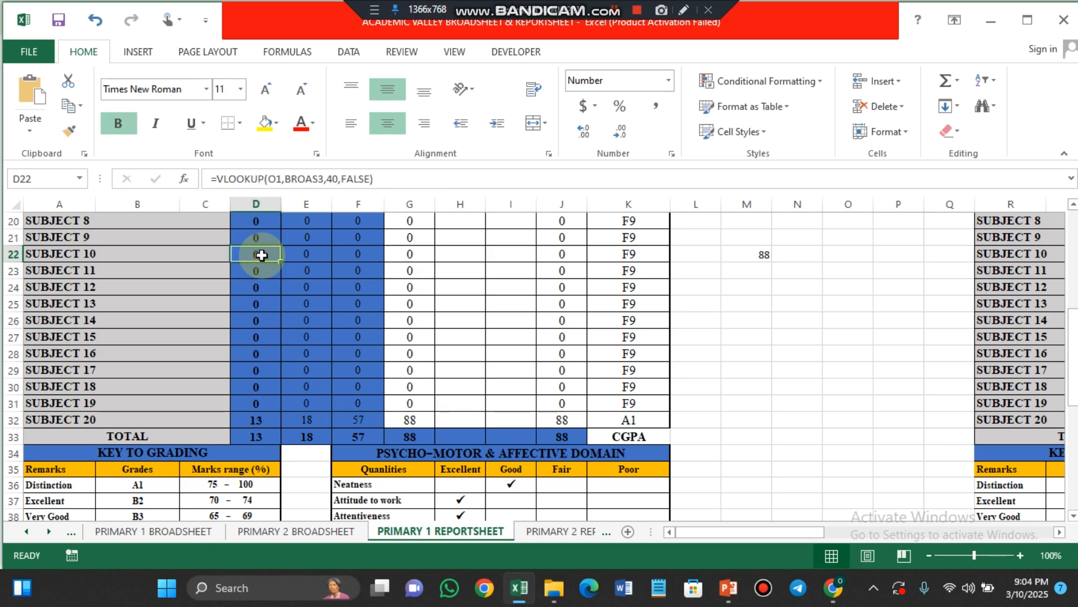
# Look over the PRIMARY 1 BROADSHEET scores and the 1st, 2nd and 3rd term report cards on the PRIMARY 1 REPORTSHEET.
pyautogui.click(199, 532)
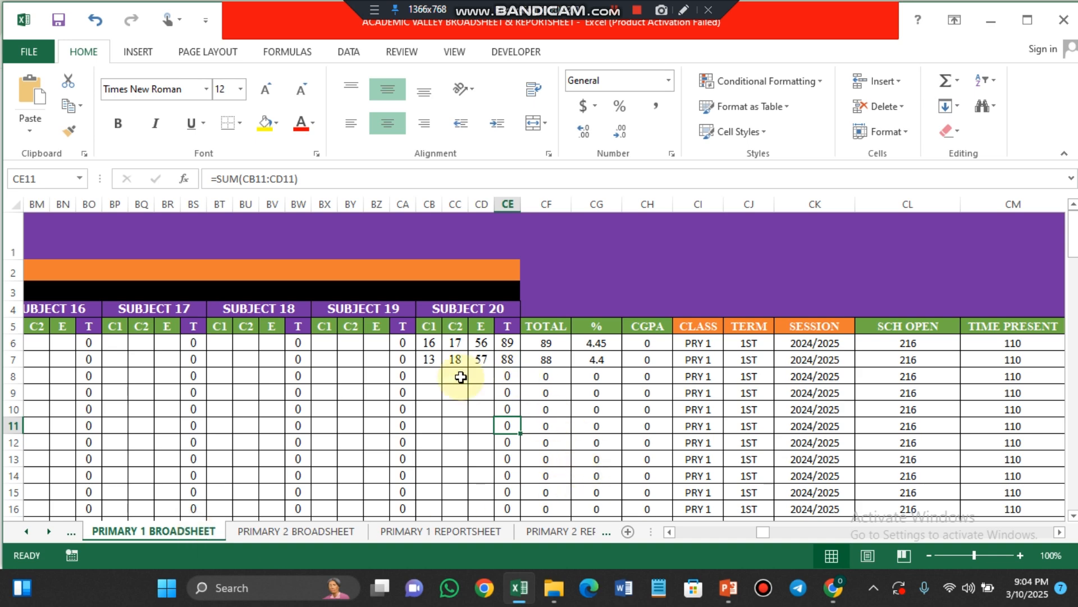
pyautogui.click(457, 533)
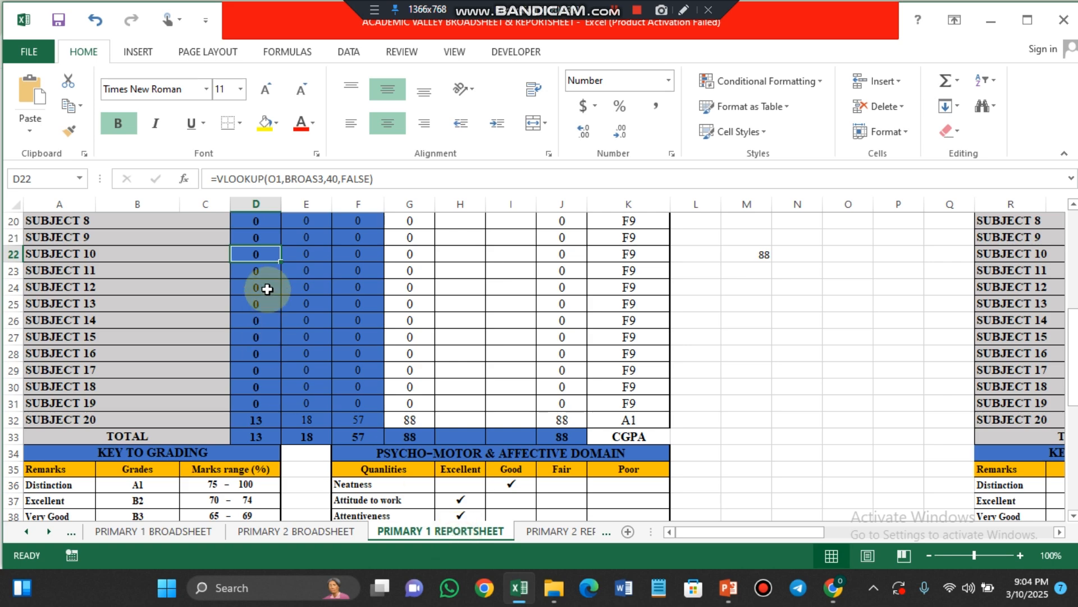
pyautogui.scroll(7, 268, 289)
pyautogui.scroll(-5, 267, 289)
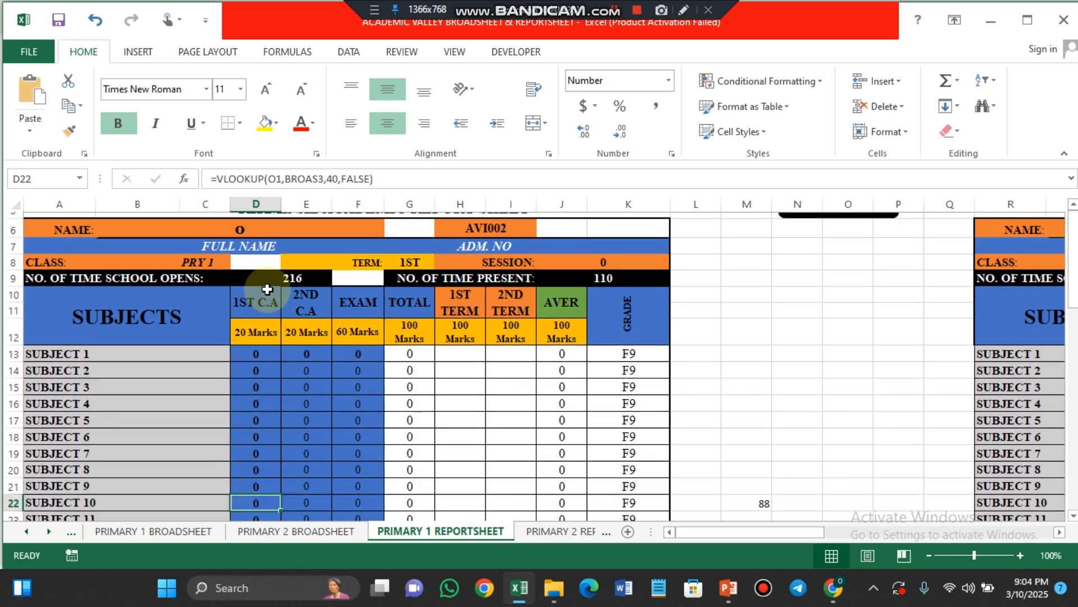
pyautogui.scroll(-2, 267, 289)
pyautogui.scroll(6, 267, 288)
pyautogui.hscroll(5, 267, 289)
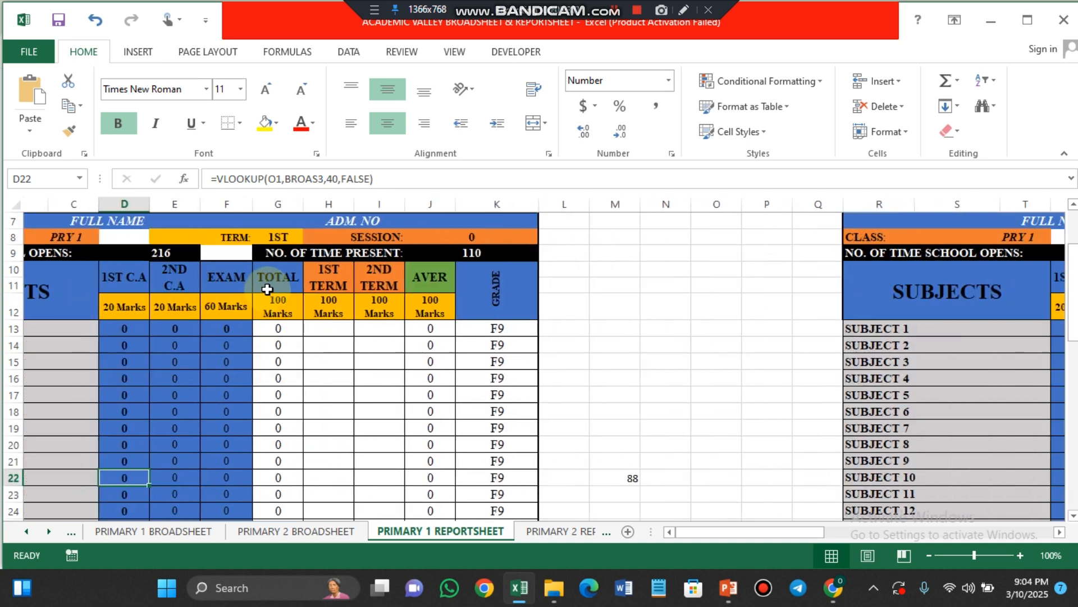
pyautogui.hscroll(5, 267, 288)
pyautogui.scroll(-2, 268, 289)
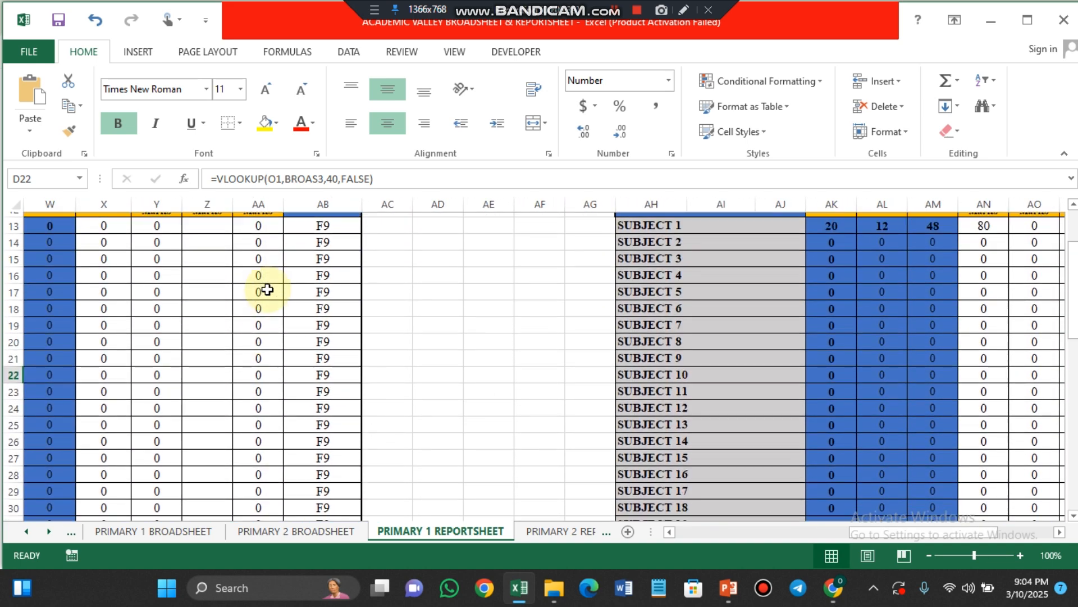
pyautogui.scroll(2, 268, 288)
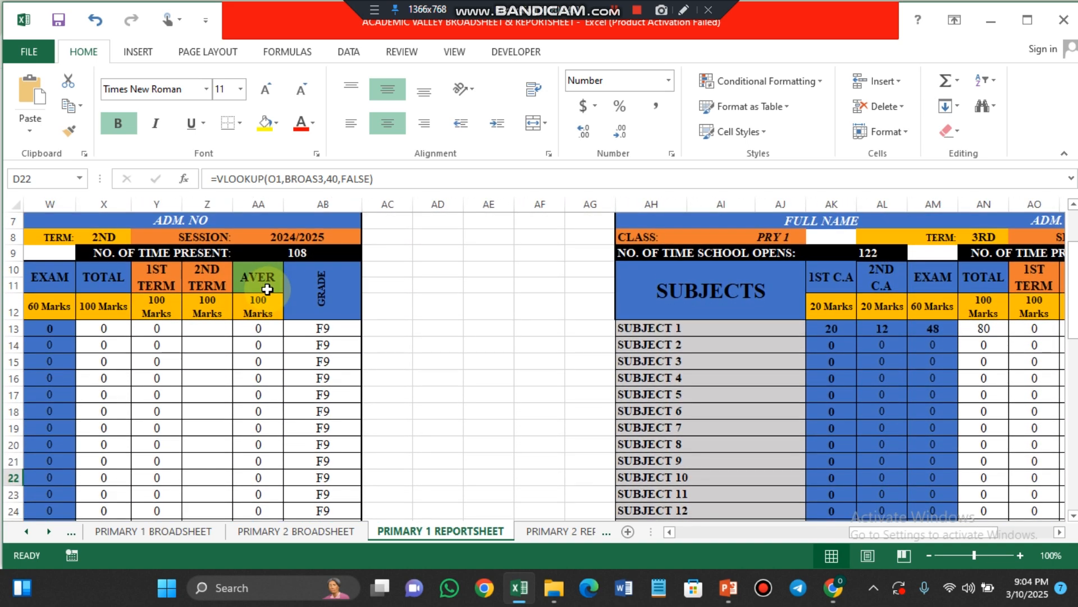
pyautogui.hscroll(9, 268, 289)
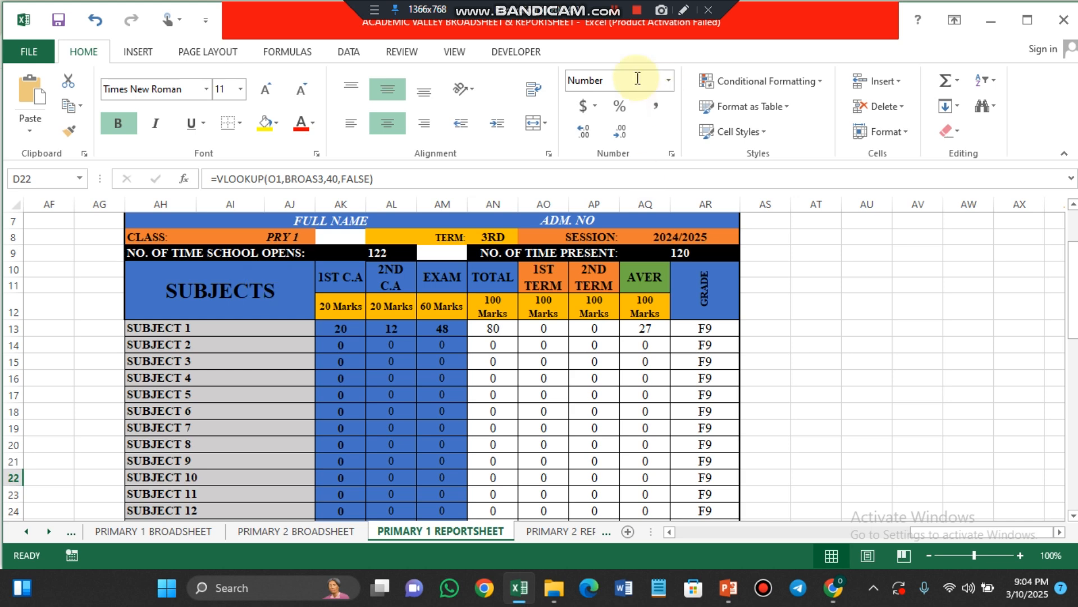
# Inspect the 3rd term card's AVER formulas in the total row cell AQ33 and the Subject 1 cell AQ13.
pyautogui.doubleClick(645, 336)
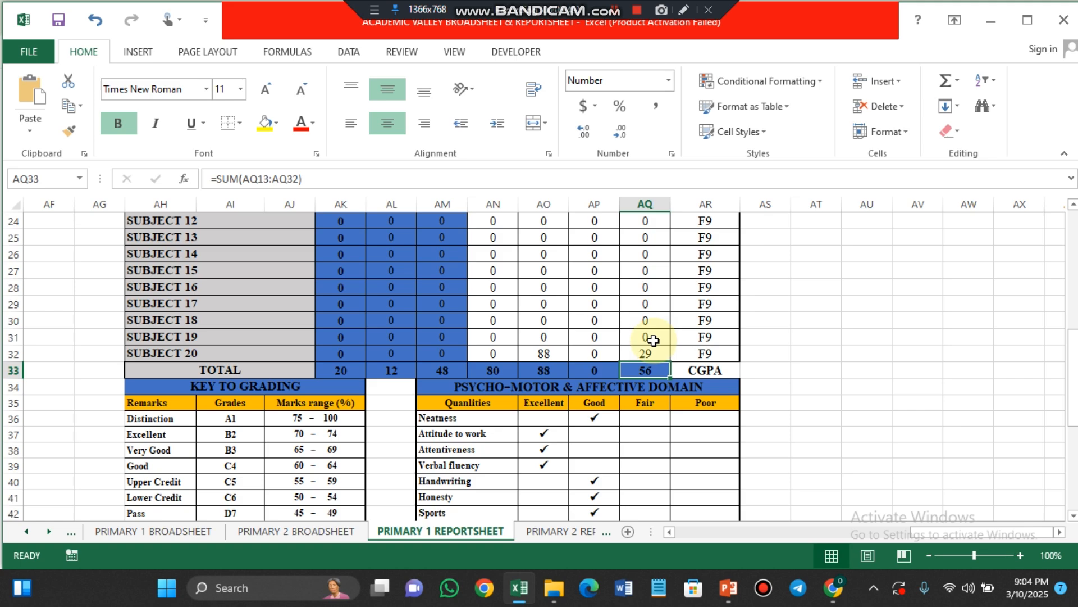
pyautogui.scroll(8, 649, 337)
pyautogui.scroll(-1, 650, 337)
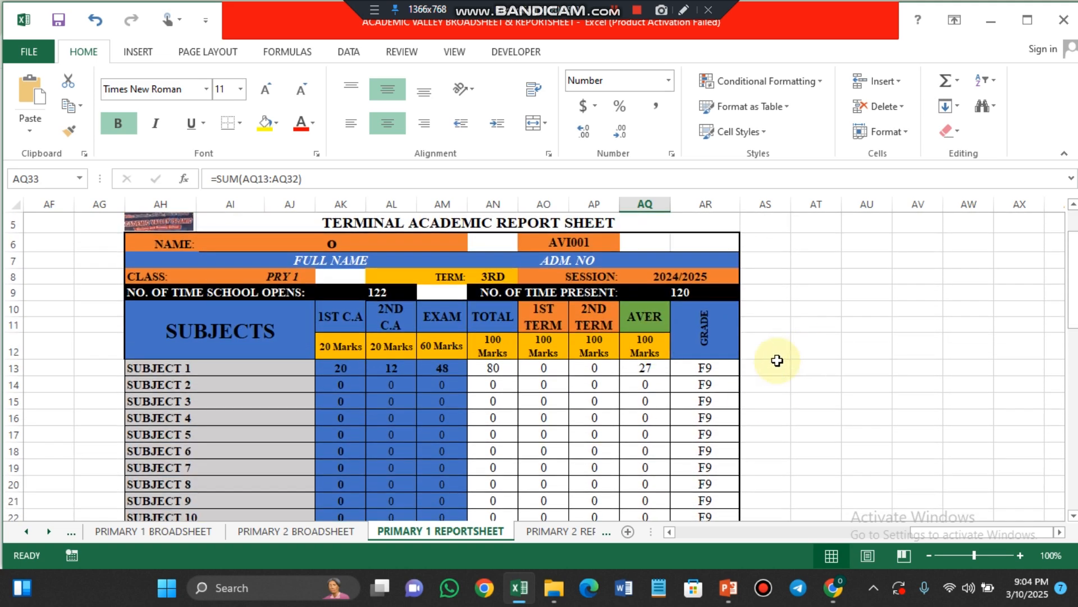
pyautogui.click(647, 367)
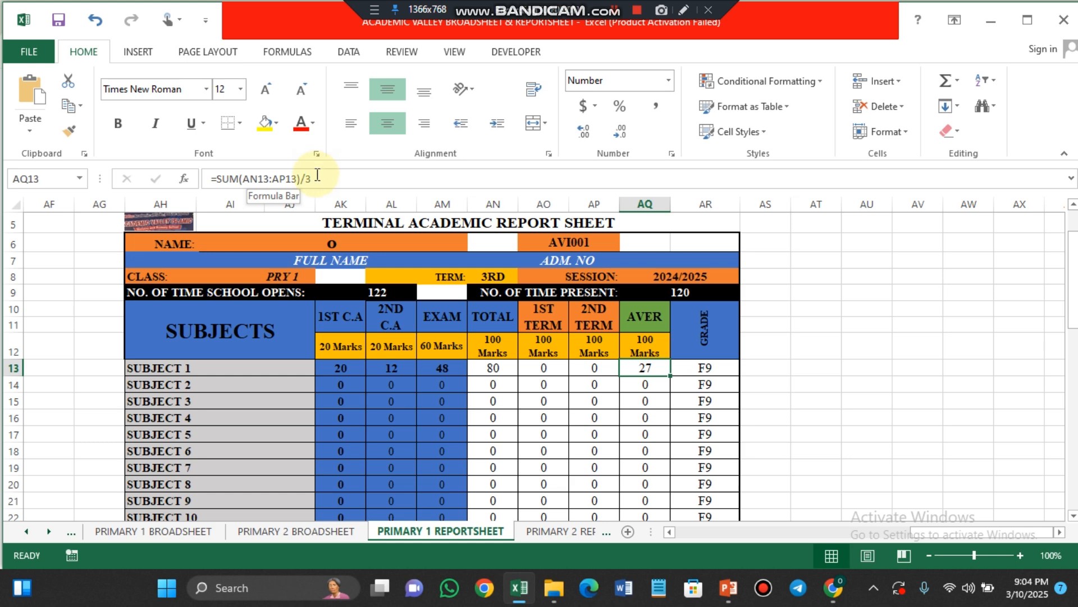
# Average the 3rd term card's AVER column in the empty cell AT14 with the formula =AVERAGE(AQ13:AQ32).
pyautogui.click(820, 387)
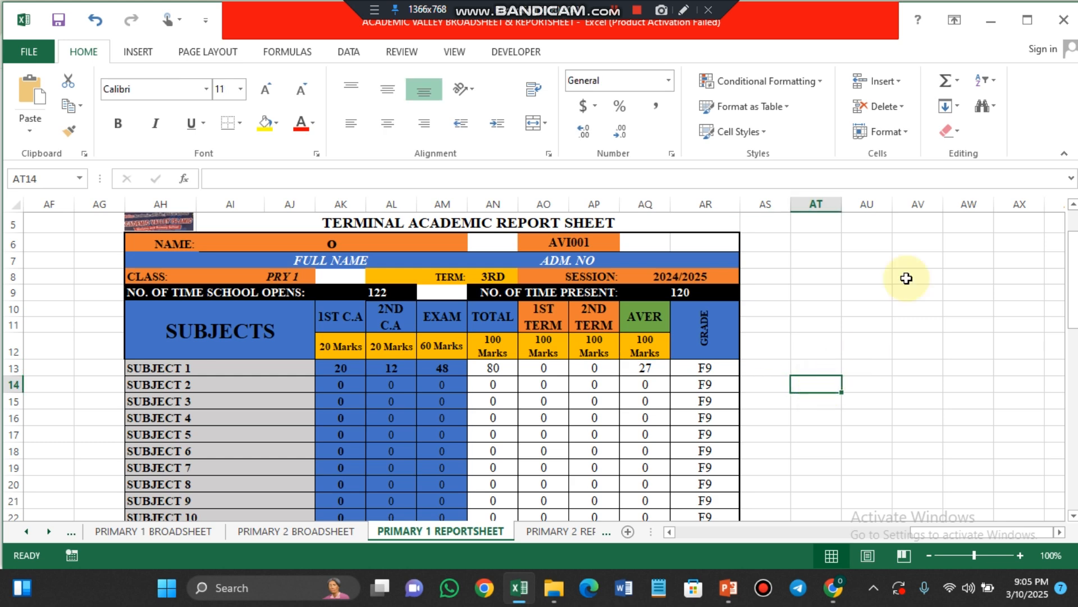
pyautogui.click(961, 79)
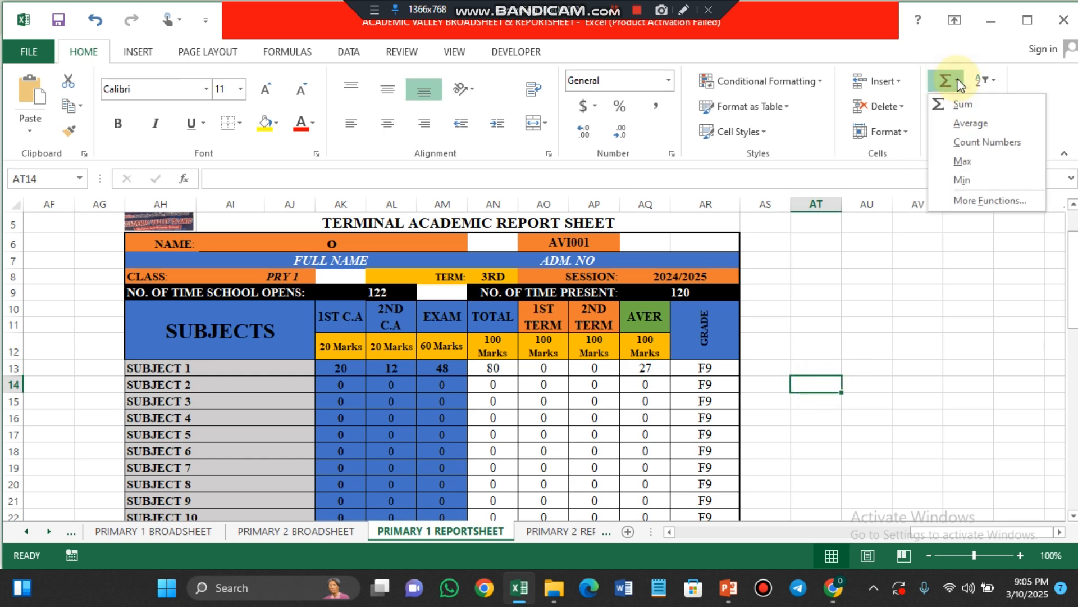
pyautogui.click(962, 123)
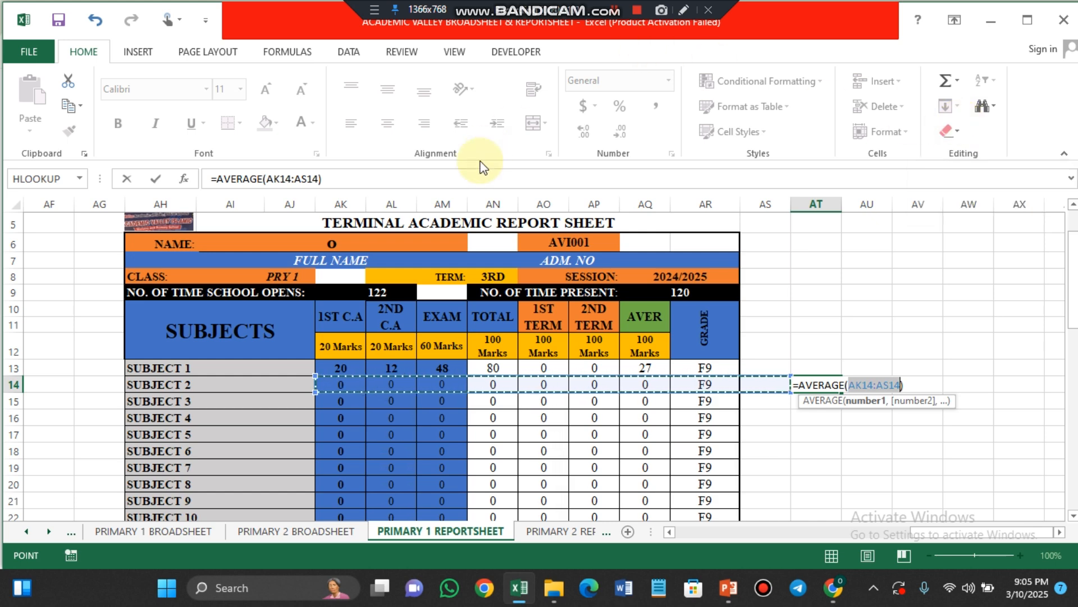
pyautogui.click(317, 179)
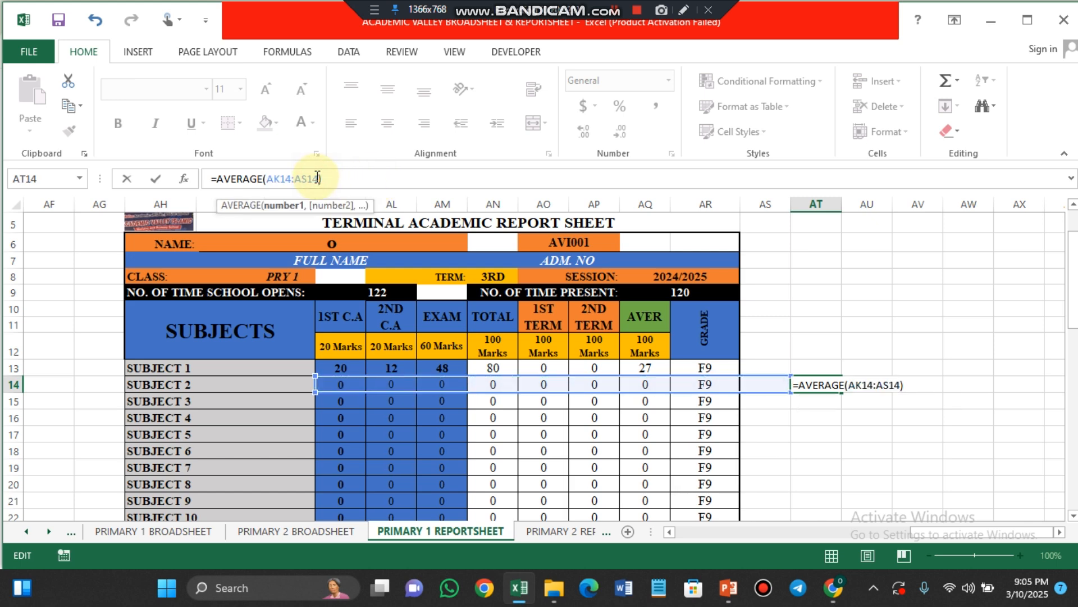
pyautogui.press('BackSpace')
pyautogui.press('BackSpace')
pyautogui.press('BackSpace')
pyautogui.press('BackSpace')
pyautogui.press('BackSpace')
pyautogui.press('BackSpace')
pyautogui.press('BackSpace')
pyautogui.press('BackSpace')
pyautogui.press('BackSpace')
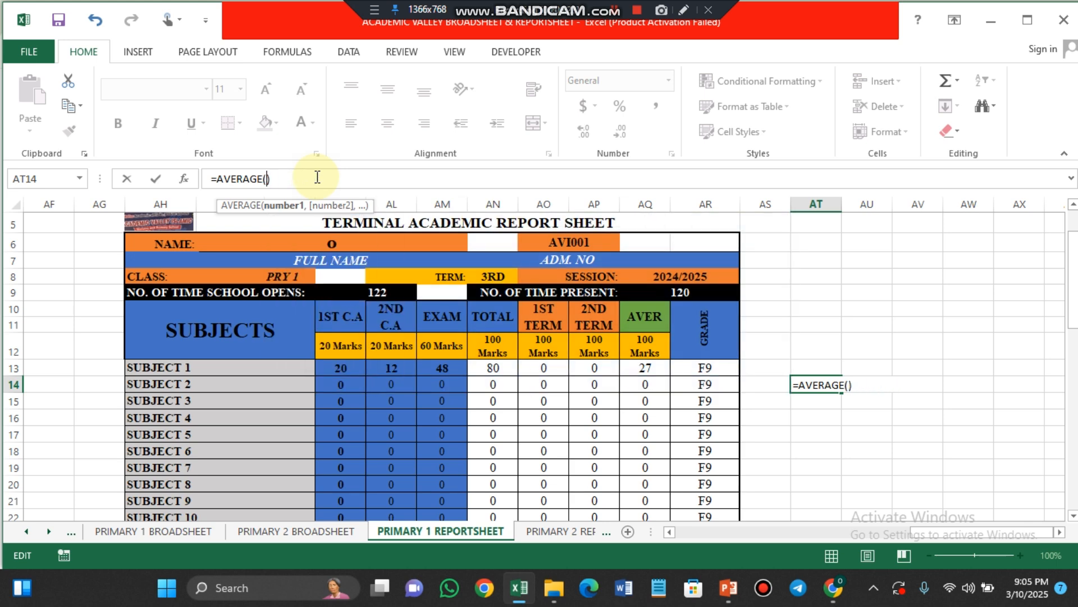
pyautogui.click(638, 369)
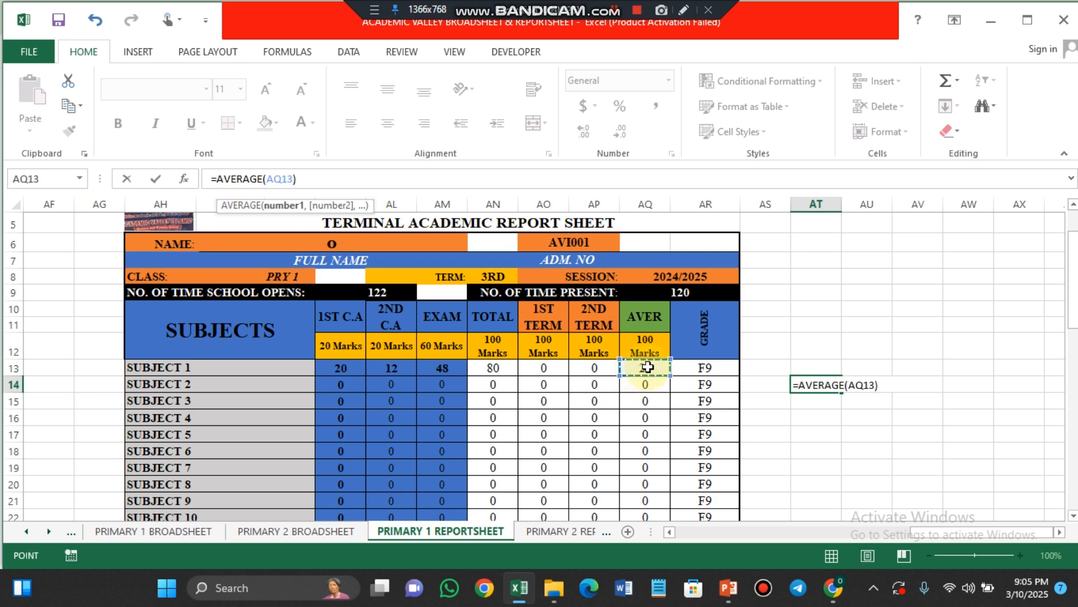
pyautogui.moveTo(646, 368)
pyautogui.mouseDown()
pyautogui.moveTo(642, 542)
pyautogui.moveTo(650, 384)
pyautogui.mouseUp()
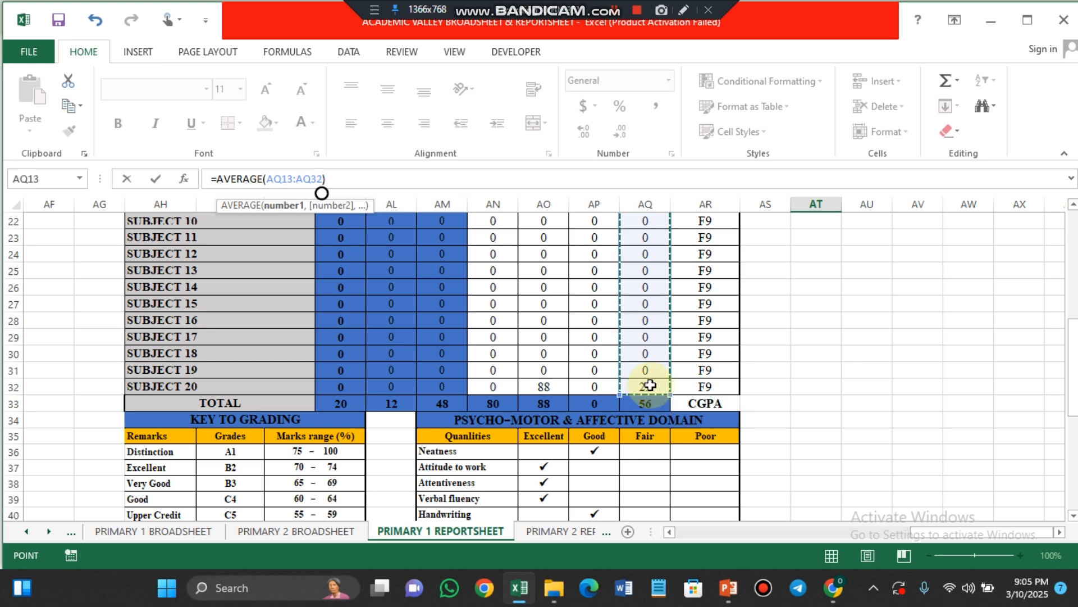
pyautogui.press('Escape')
pyautogui.scroll(3, 650, 385)
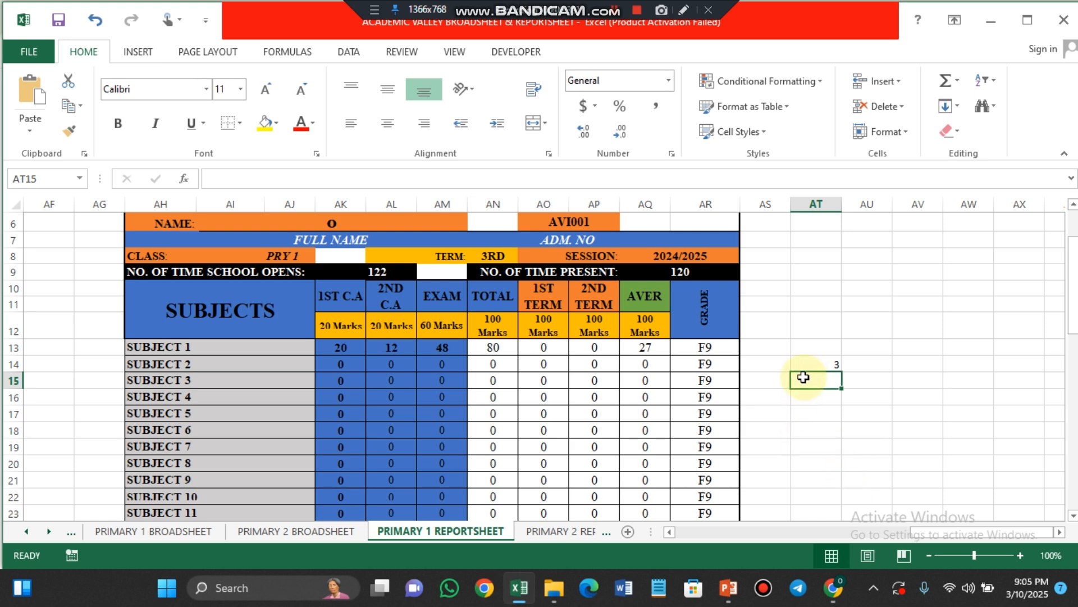
# Compare the average formula in AT14 with the Subject 1 AVER formula in AQ13.
pyautogui.click(810, 364)
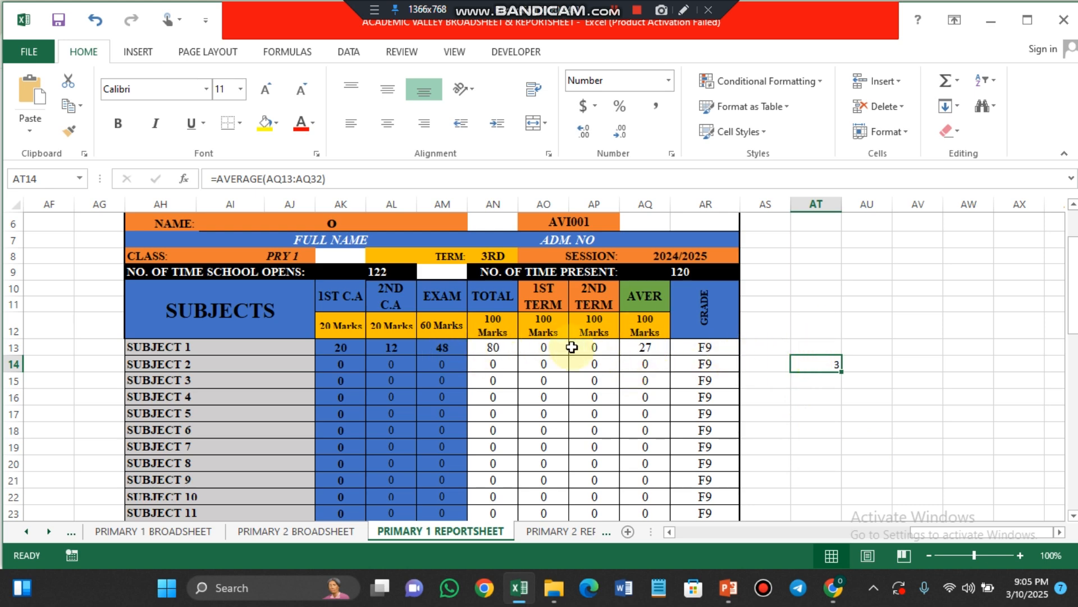
pyautogui.click(648, 348)
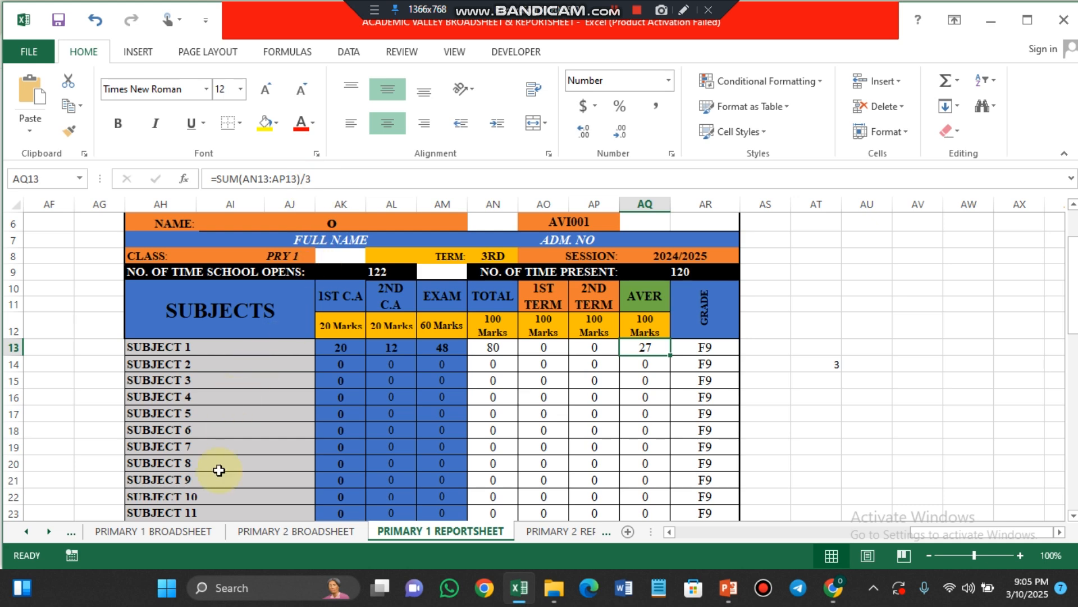
# Open the PRIMARY 1 BROADSHEET and inspect the first pupil's %, CGPA and TOTAL formulas in CG6, CH6 and CF6.
pyautogui.click(175, 530)
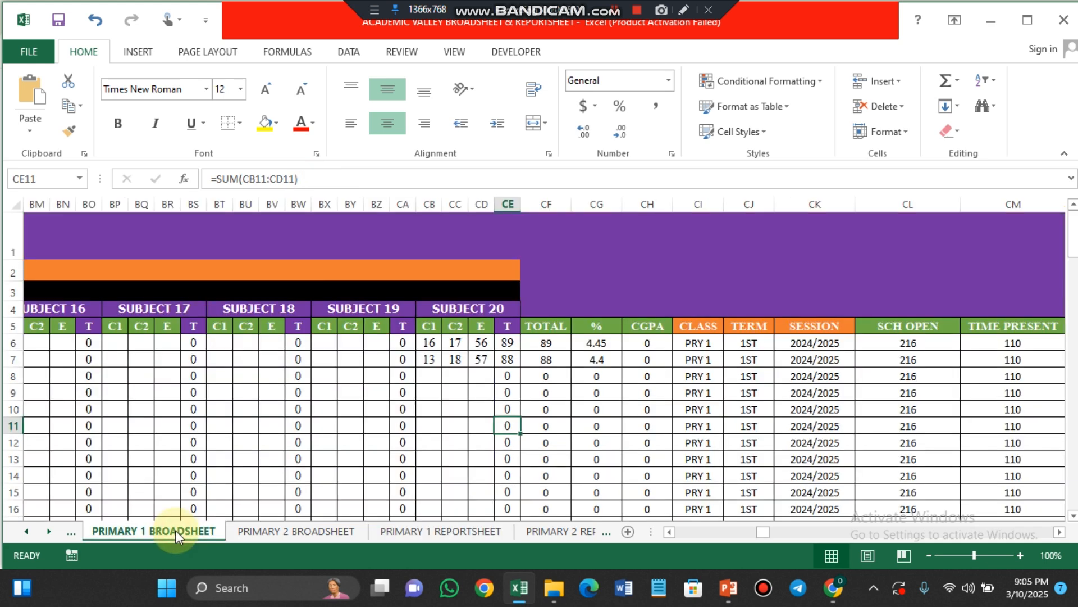
pyautogui.click(587, 339)
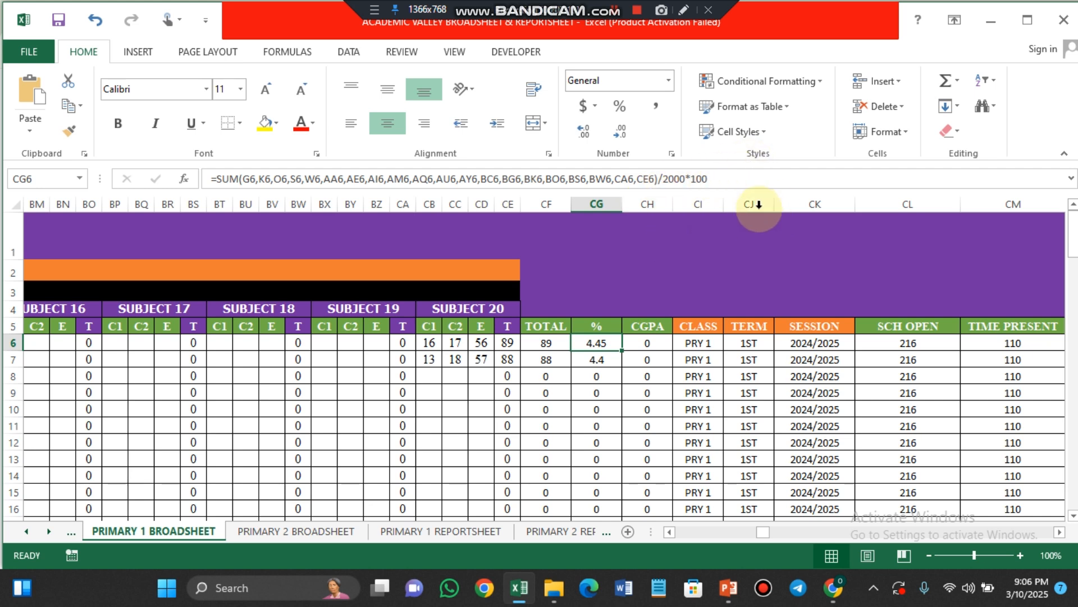
pyautogui.click(642, 337)
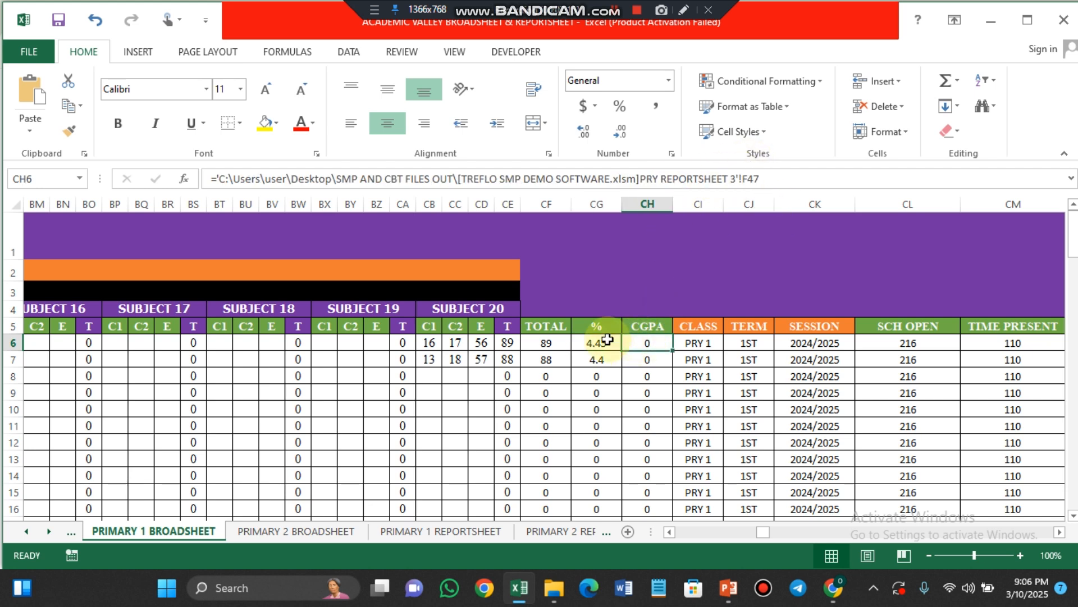
pyautogui.click(548, 342)
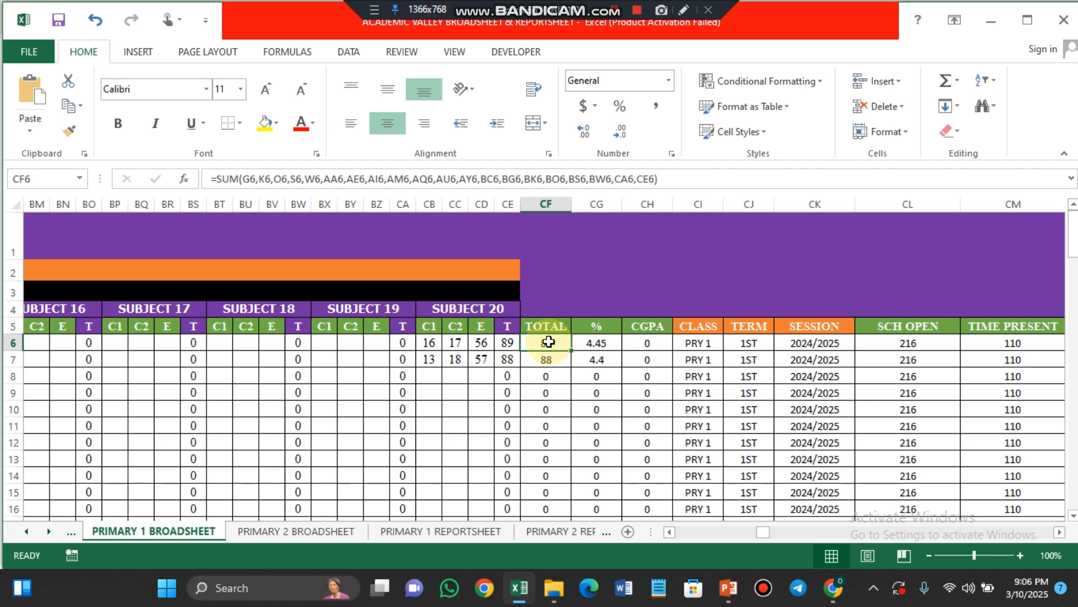
pyautogui.click(611, 345)
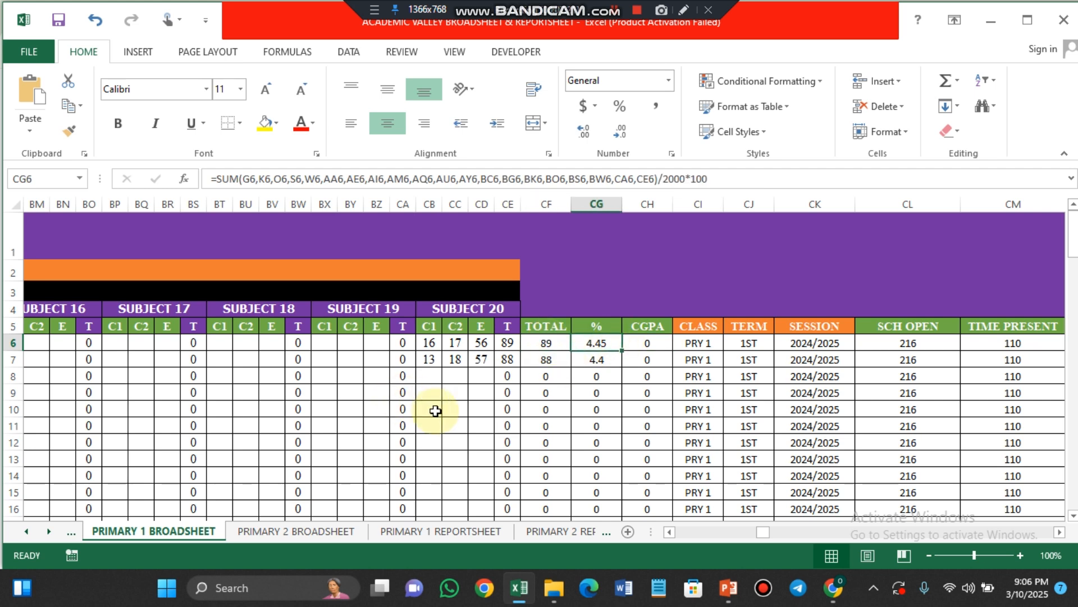
pyautogui.scroll(-12, 436, 410)
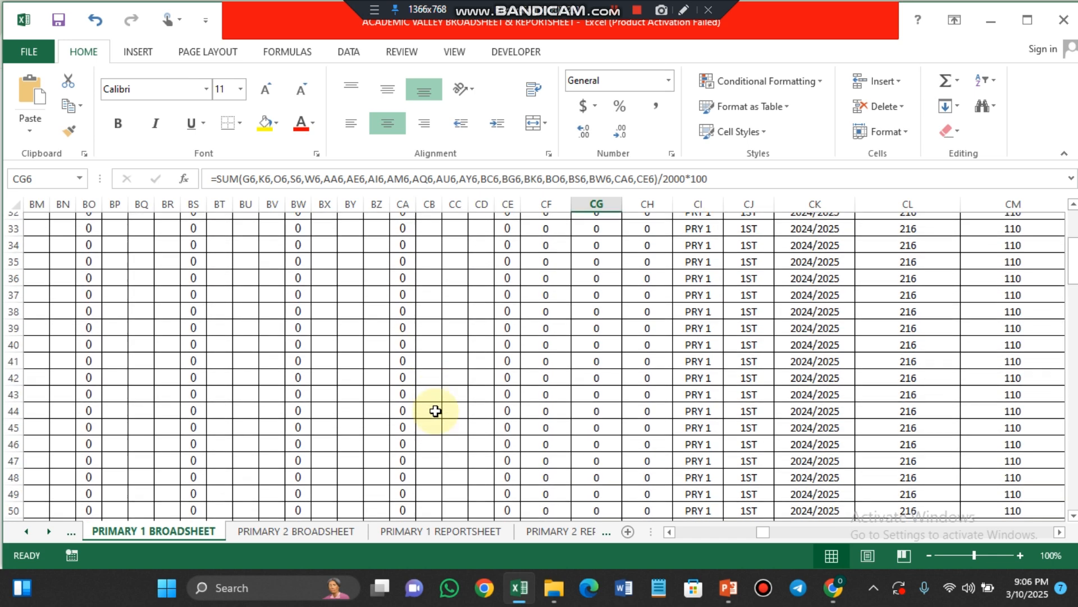
pyautogui.scroll(5, 435, 411)
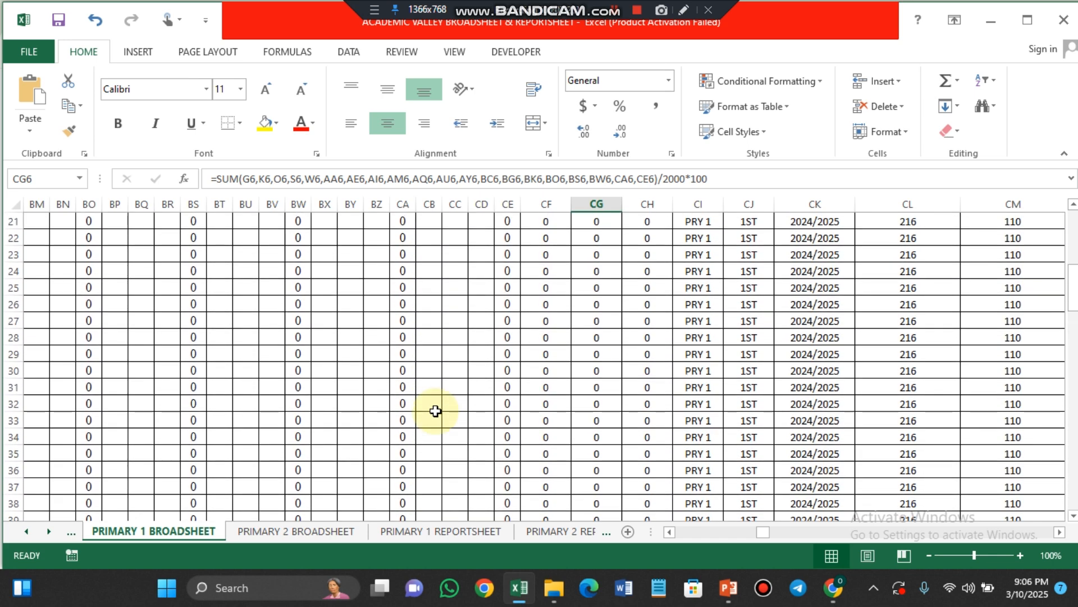
# Open the PRIMARY 2 REPORTSHEET and check the 3rd term card's Subject 1 AVER formula in AQ13.
pyautogui.click(548, 531)
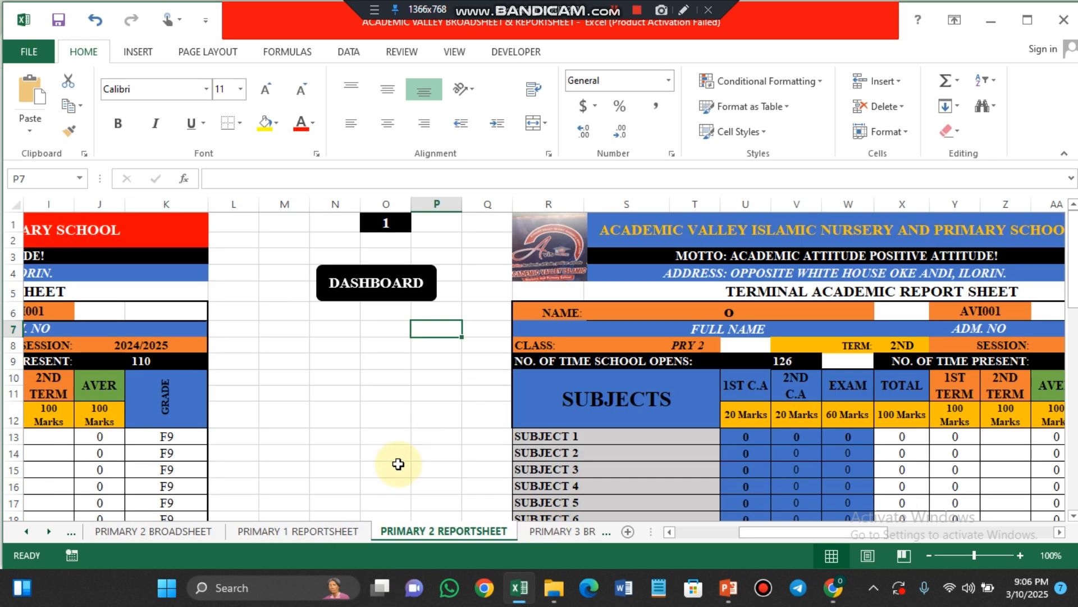
pyautogui.scroll(-3, 398, 464)
pyautogui.hscroll(5, 398, 464)
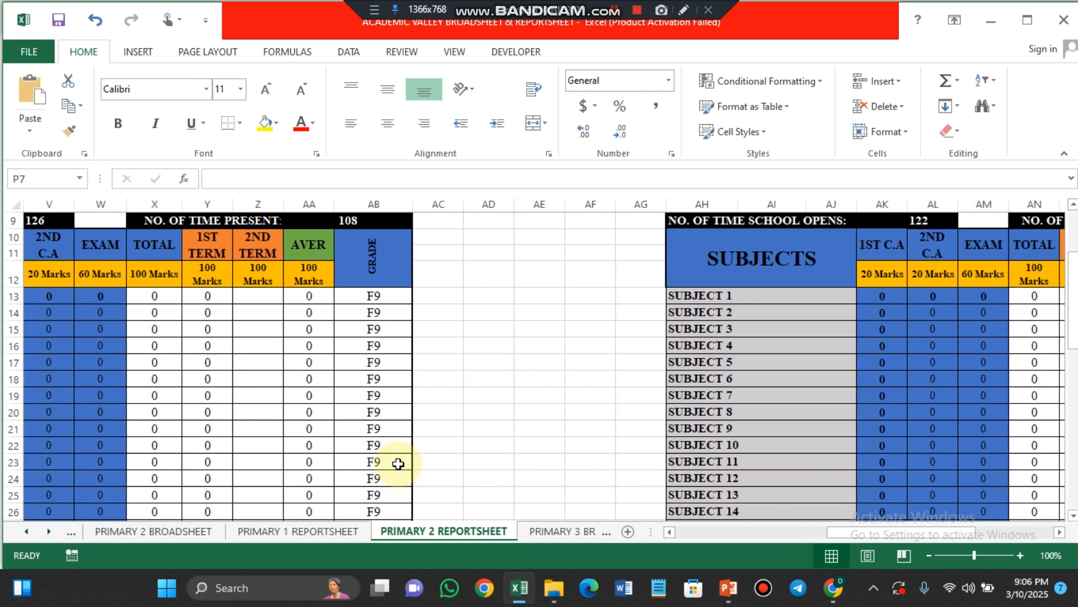
pyautogui.hscroll(6, 398, 464)
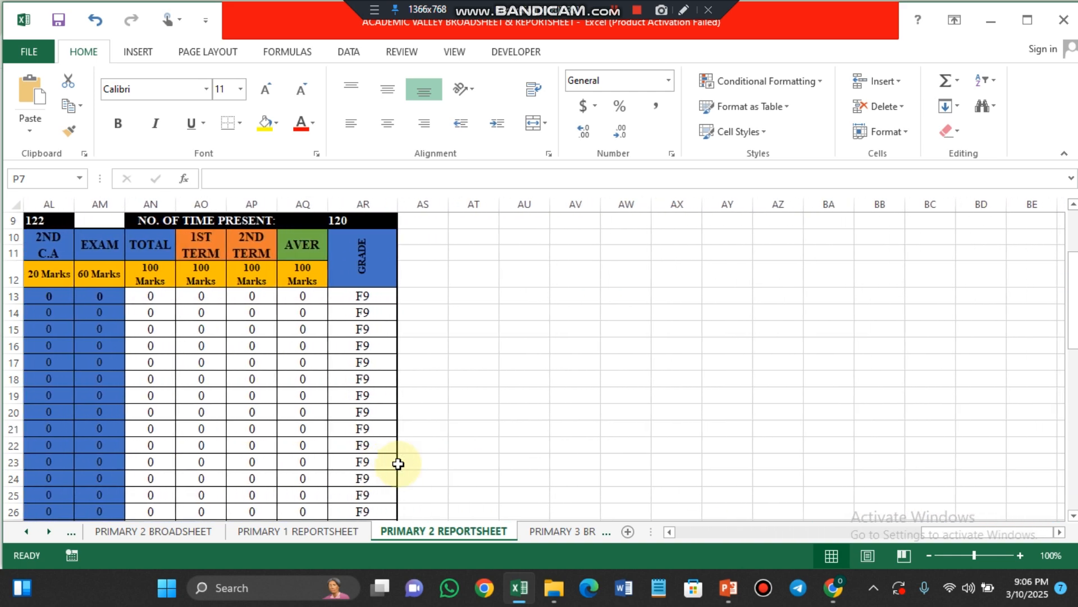
pyautogui.click(302, 294)
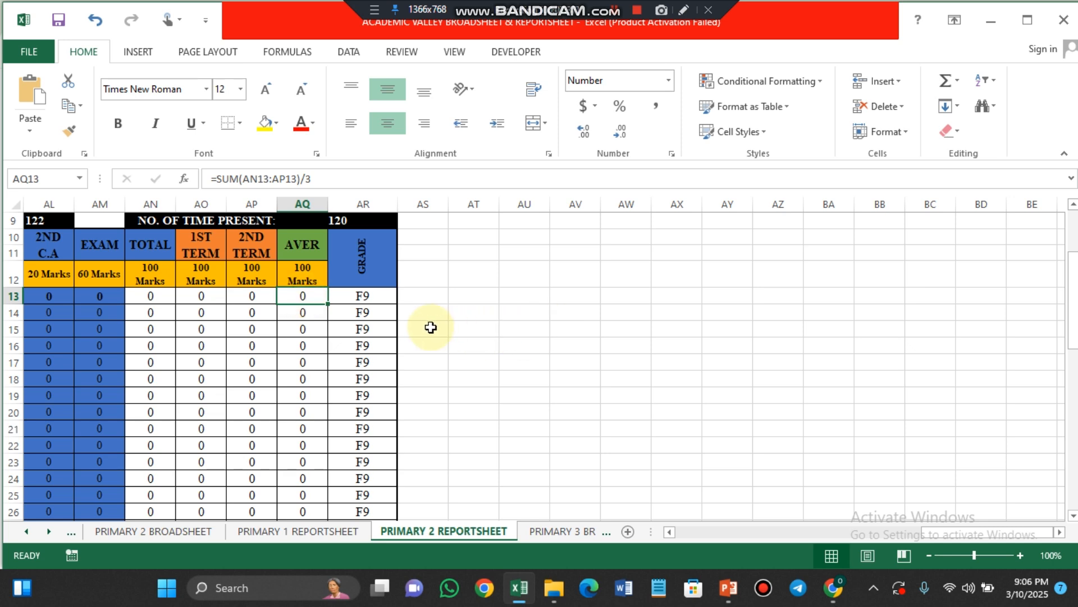
pyautogui.hscroll(-2, 424, 336)
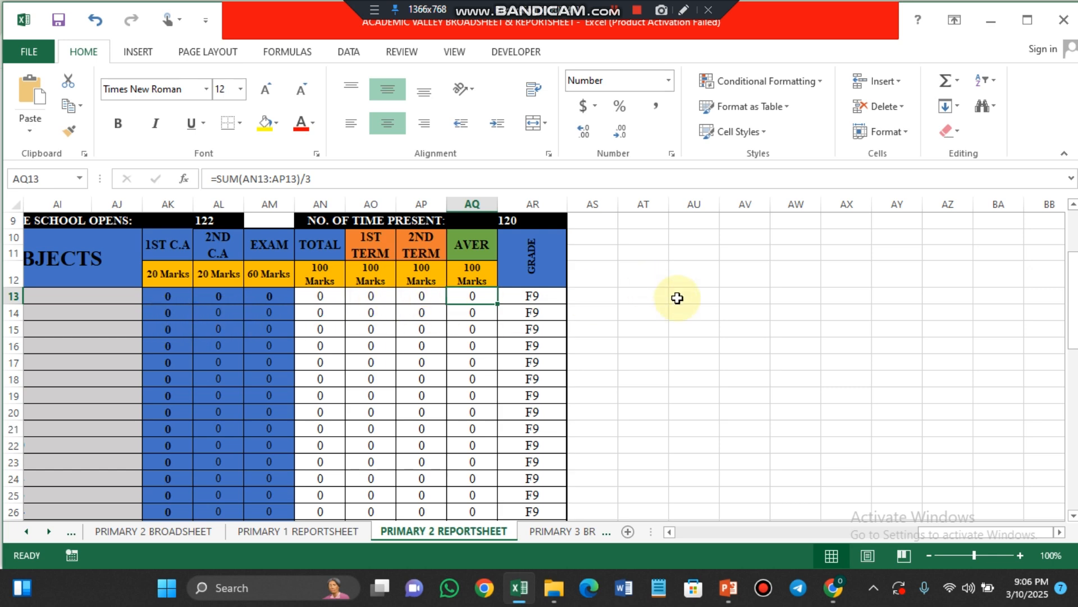
# Compare the Subject 1 AVER formula of the 2nd term card in AA13 with the 3rd term card's in AQ13.
pyautogui.click(649, 297)
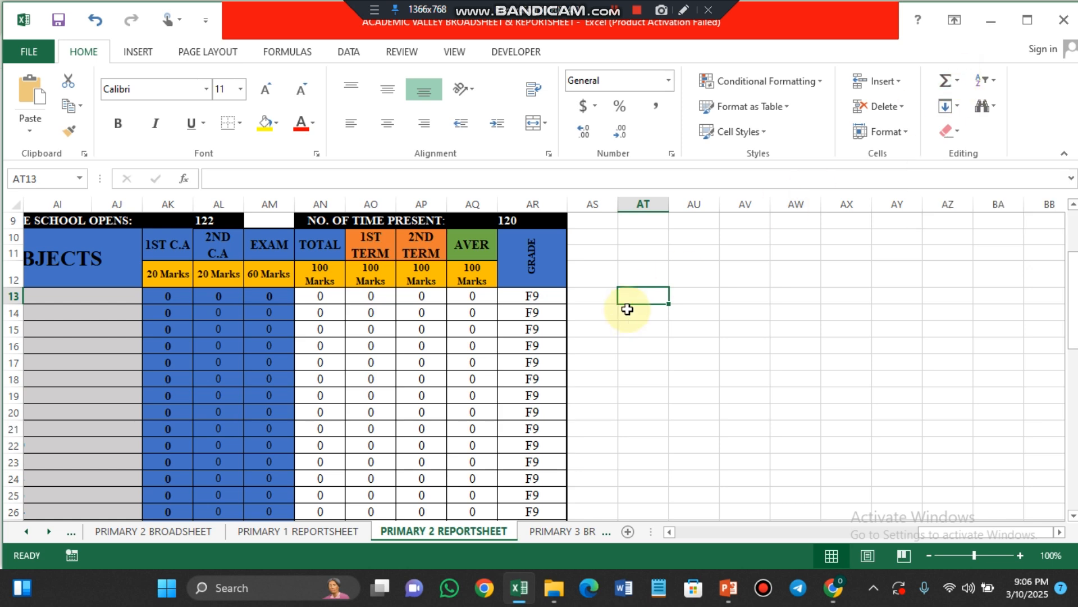
pyautogui.hscroll(-5, 441, 338)
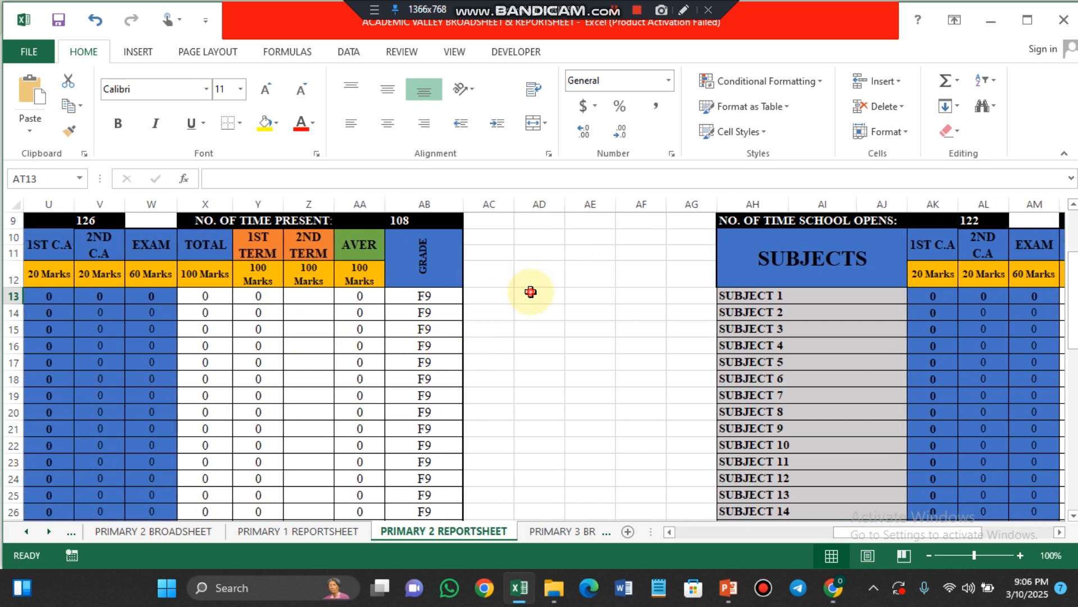
pyautogui.click(530, 291)
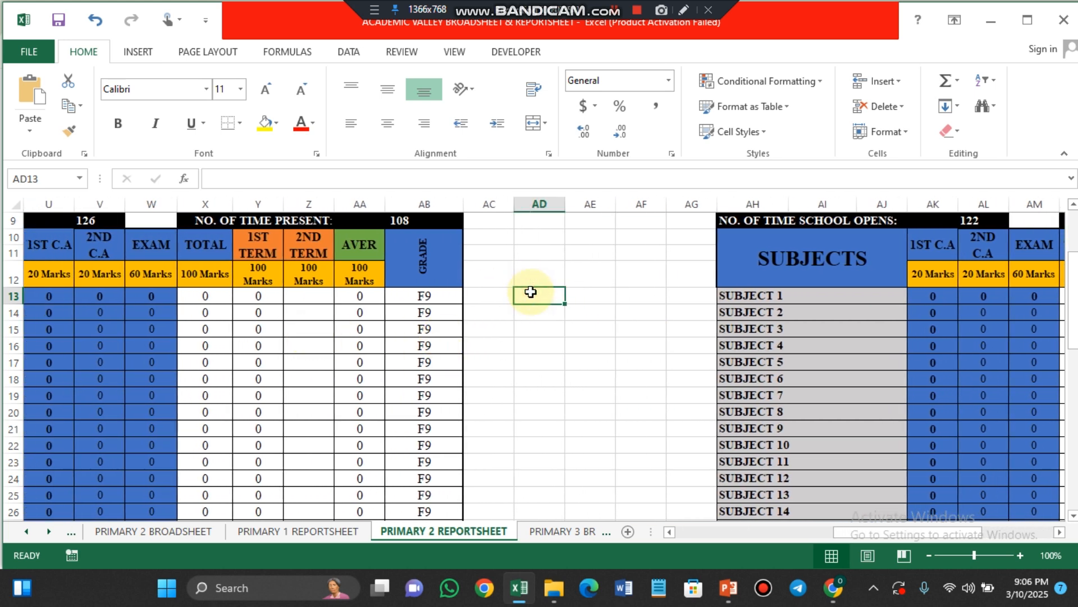
pyautogui.click(358, 294)
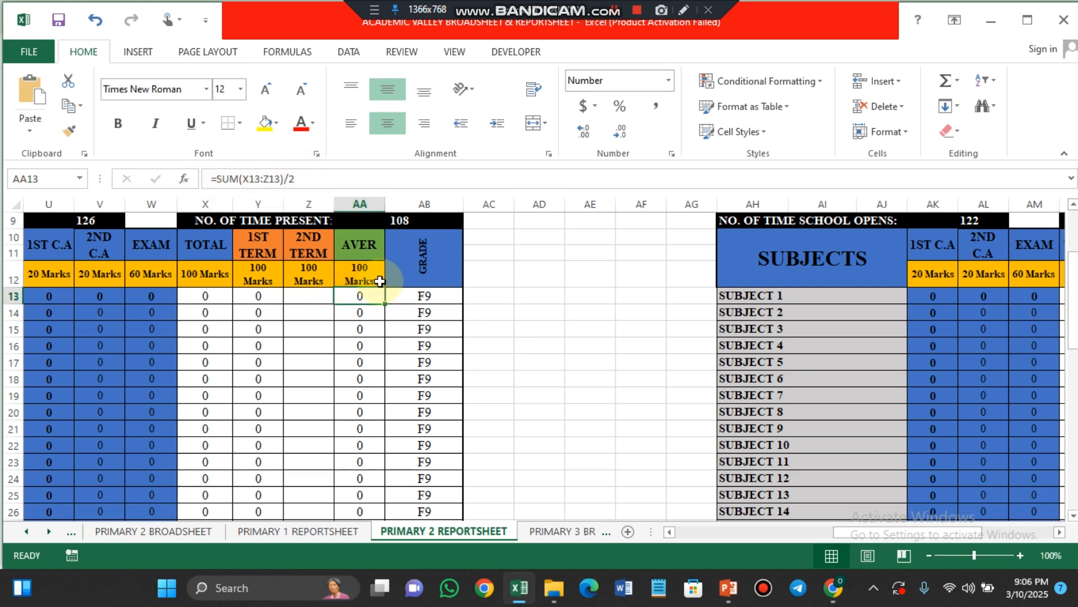
pyautogui.hscroll(1, 853, 269)
pyautogui.hscroll(6, 853, 270)
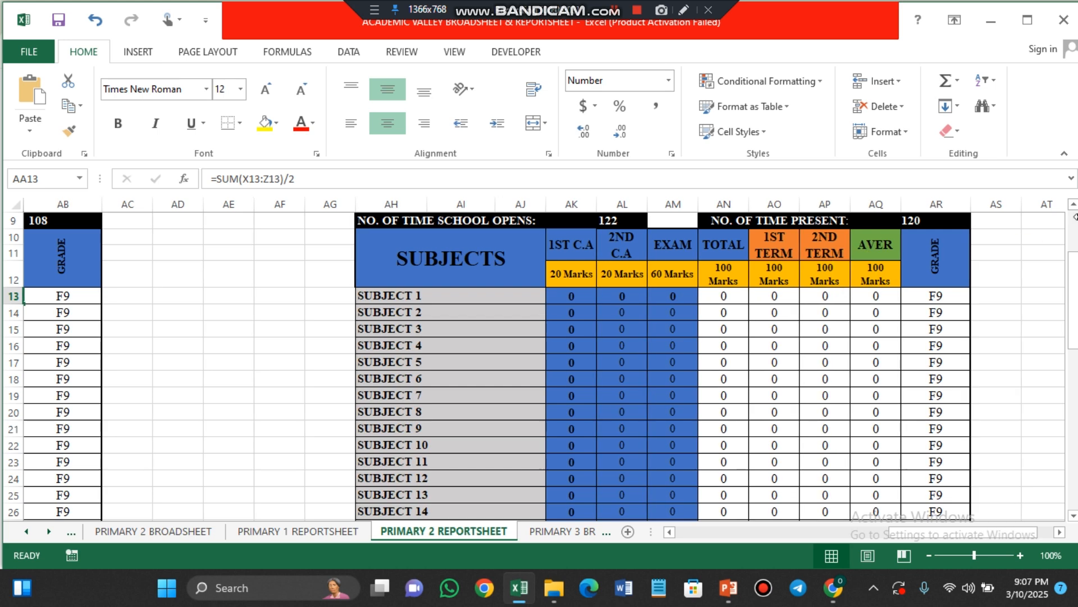
pyautogui.click(888, 296)
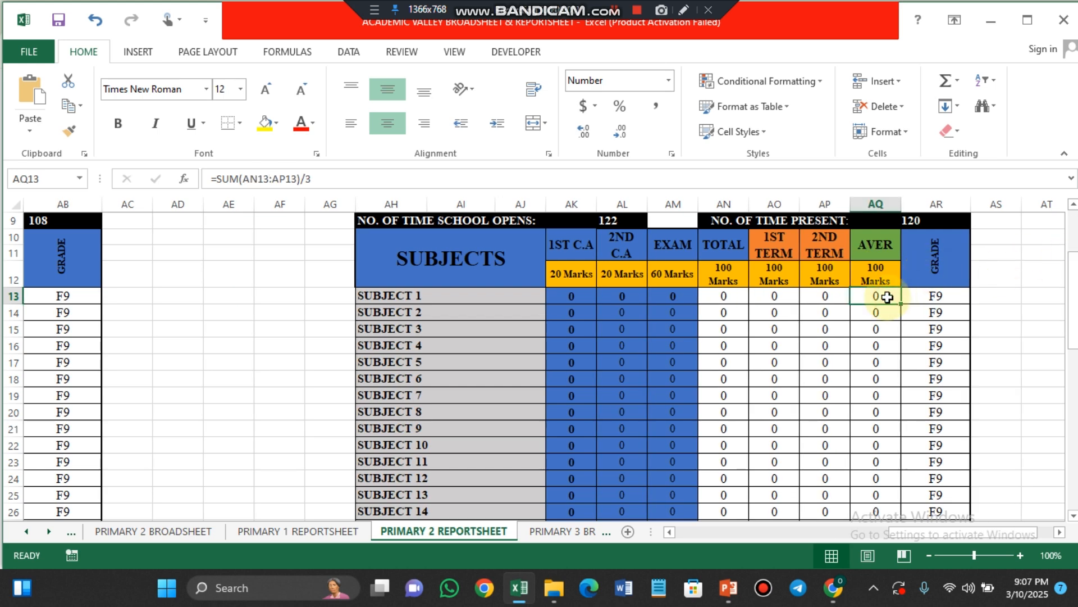
# Average the 3rd term card's 1ST C.A, 2ND C.A and EXAM scores in the empty cell AT12 with the formula =AVERAGE(AK13:AM32).
pyautogui.hscroll(2, 761, 351)
pyautogui.hscroll(10, 761, 351)
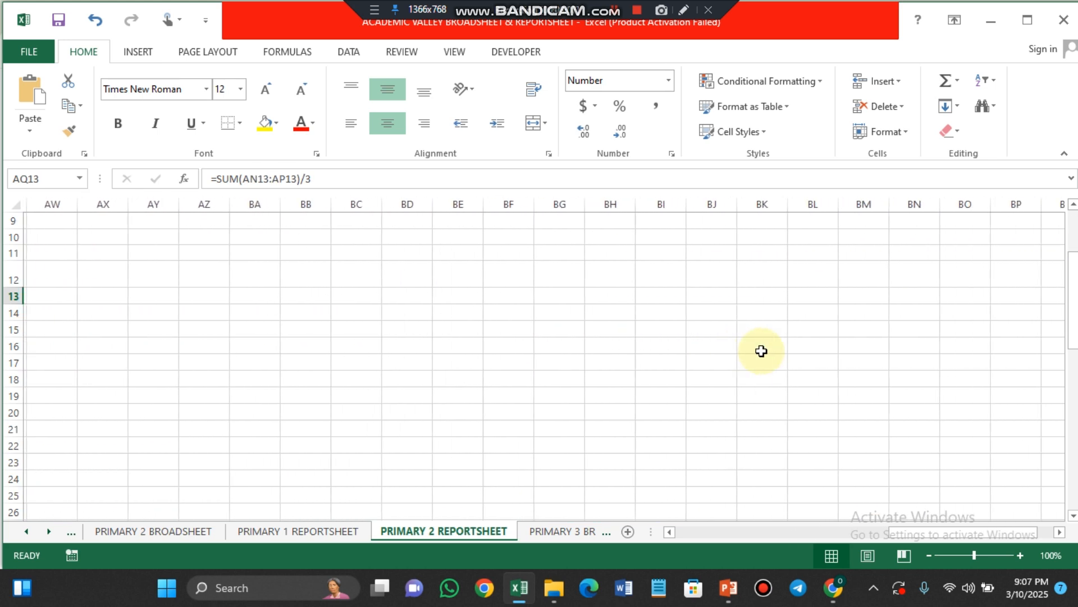
pyautogui.hscroll(-8, 761, 351)
pyautogui.scroll(2, 761, 351)
pyautogui.hscroll(-1, 761, 351)
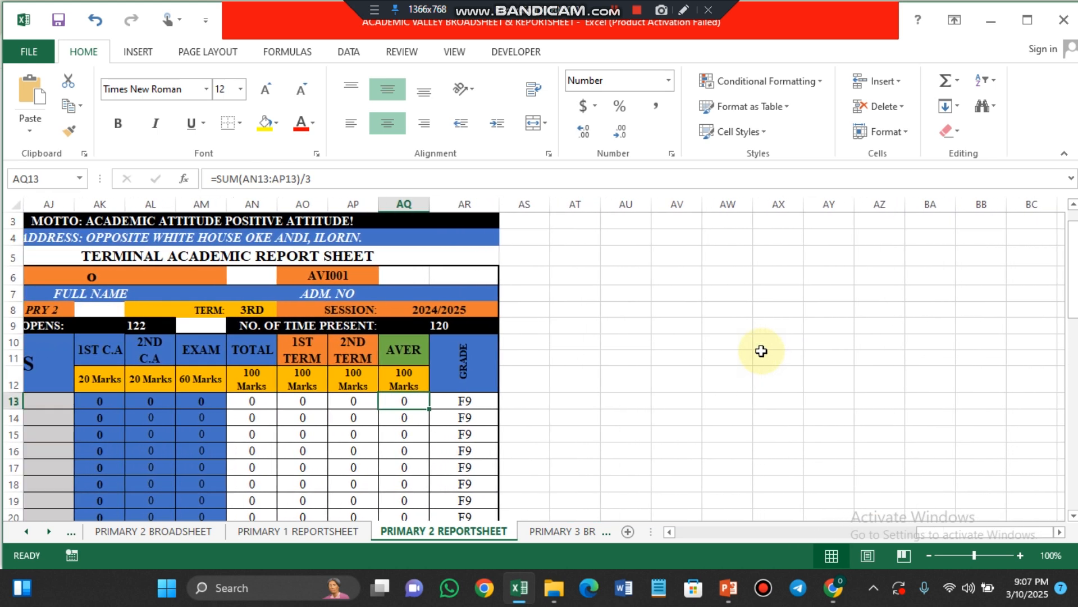
pyautogui.click(583, 388)
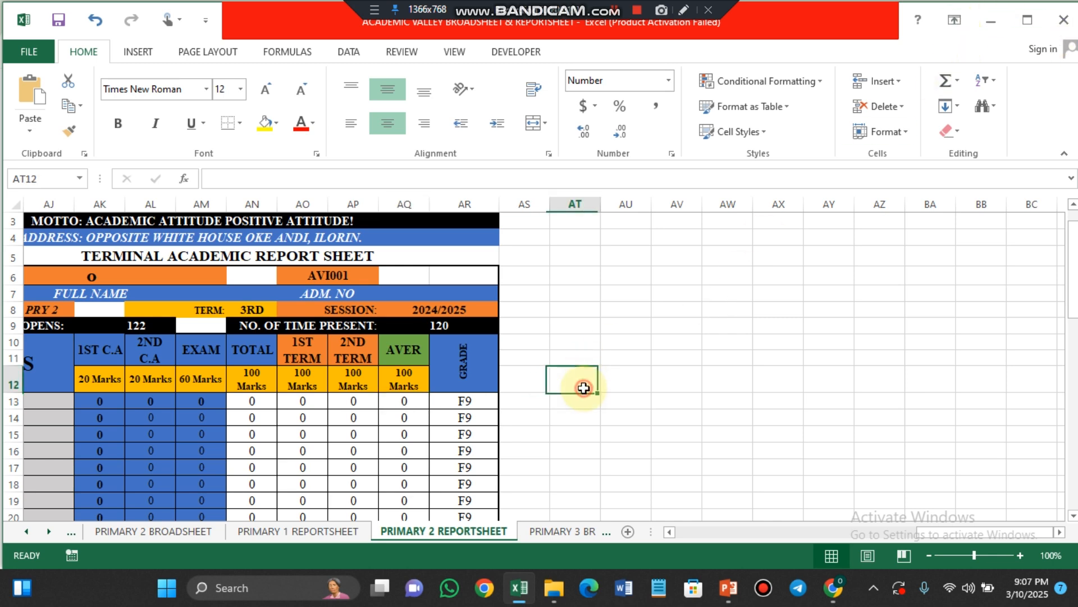
pyautogui.click(958, 81)
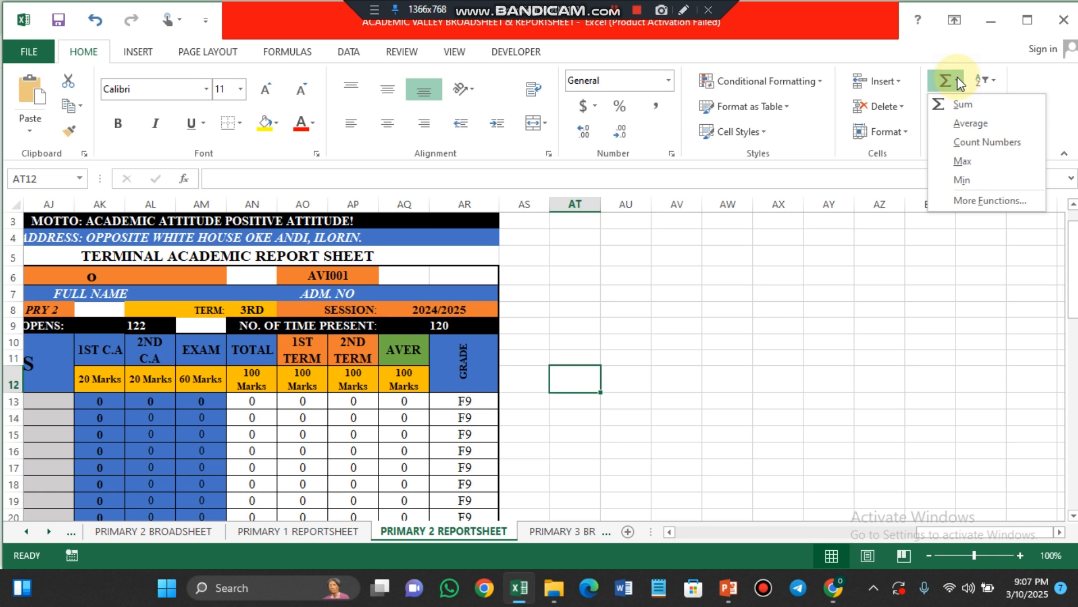
pyautogui.click(965, 124)
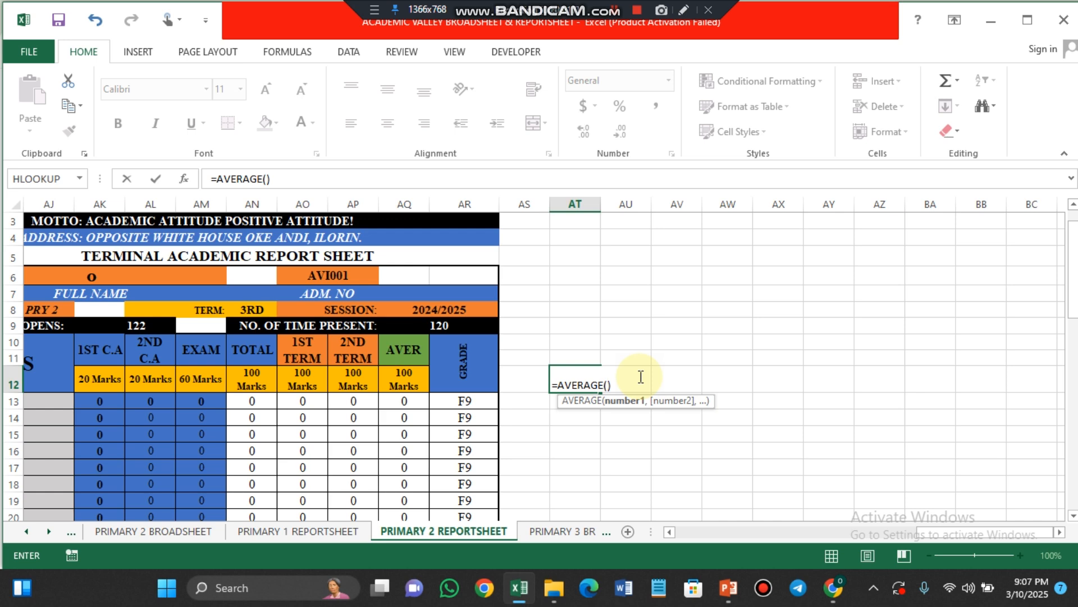
pyautogui.click(268, 179)
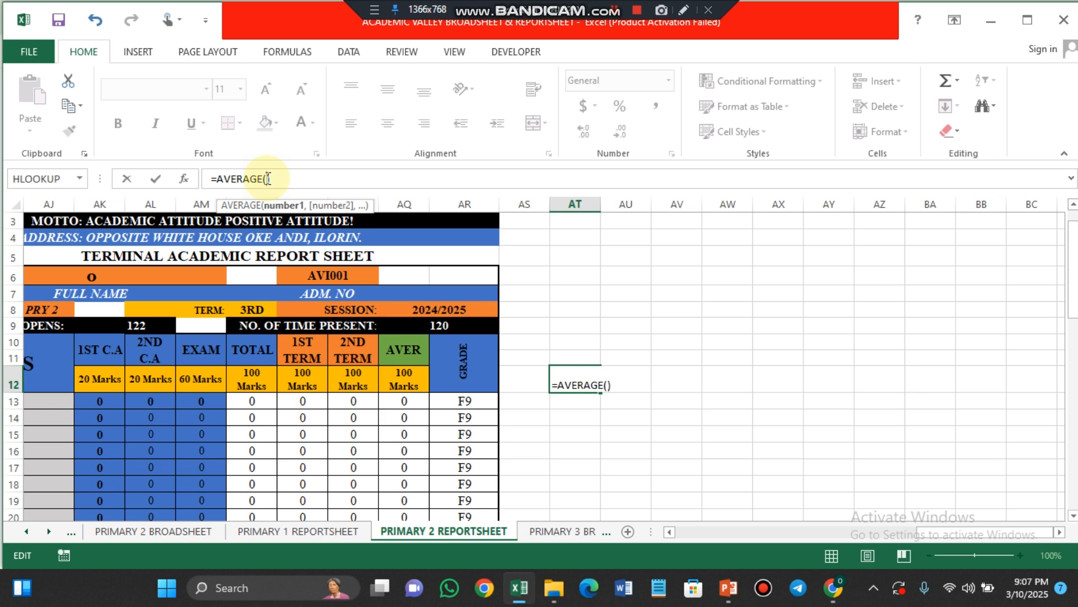
pyautogui.click(96, 401)
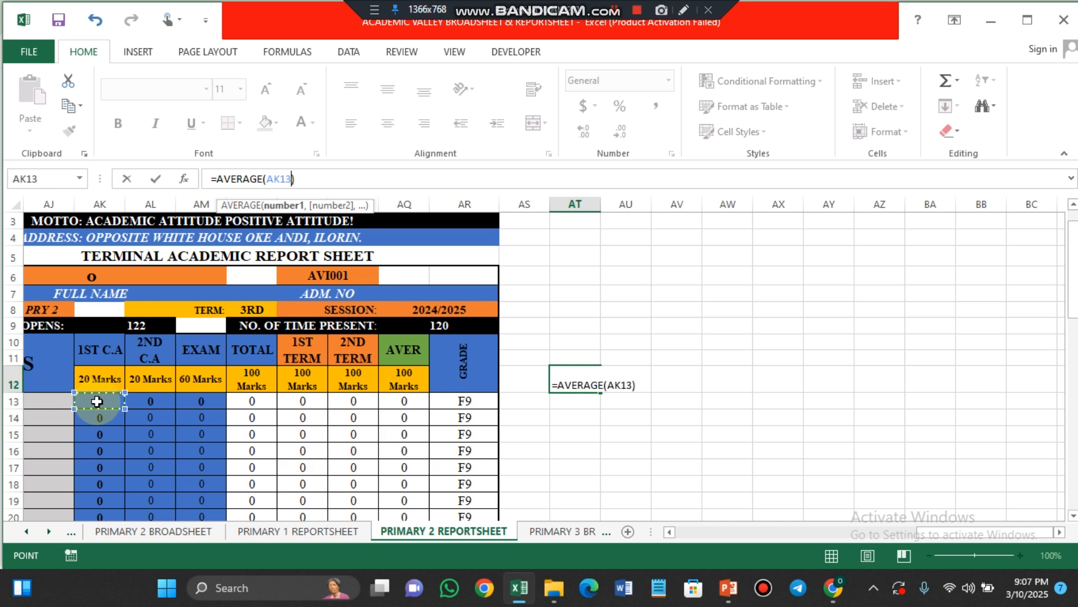
pyautogui.moveTo(96, 401); pyautogui.dragTo(176, 417)
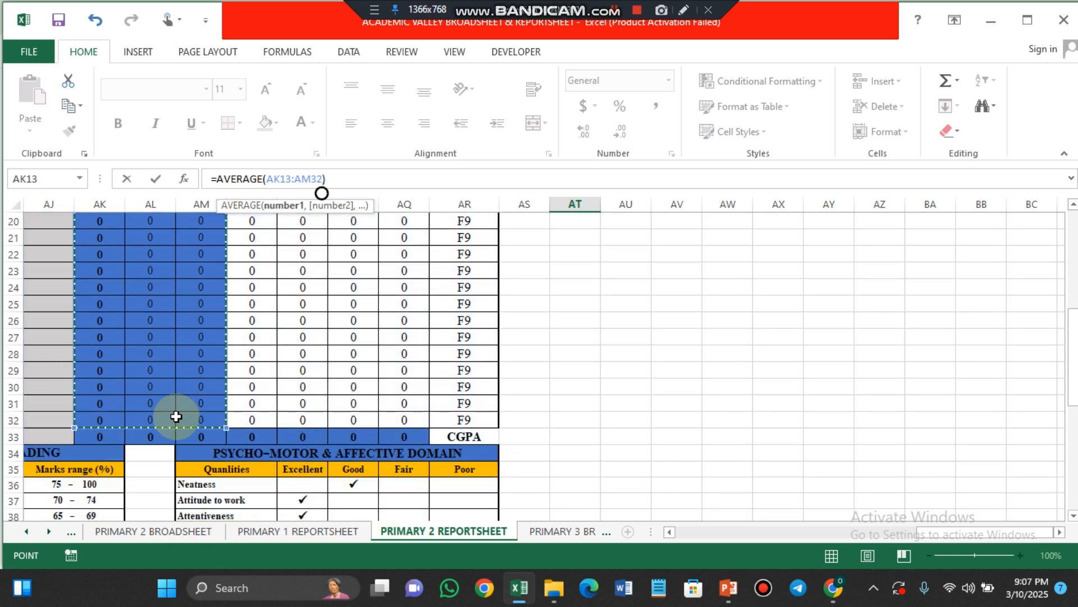
pyautogui.press('Escape')
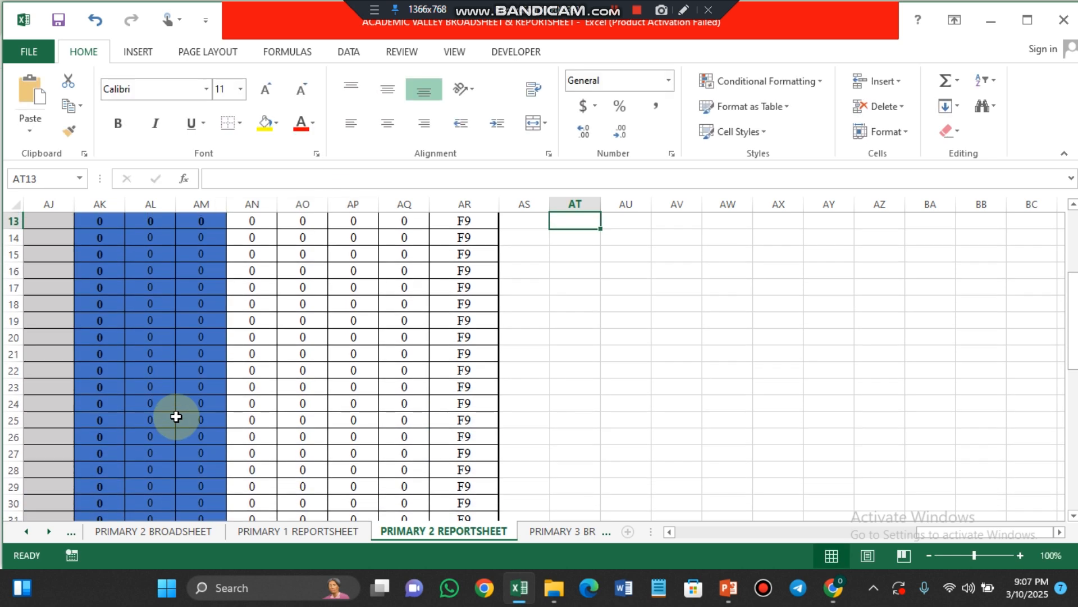
# Check the average formula in AT12 and clear the cell.
pyautogui.scroll(3, 177, 416)
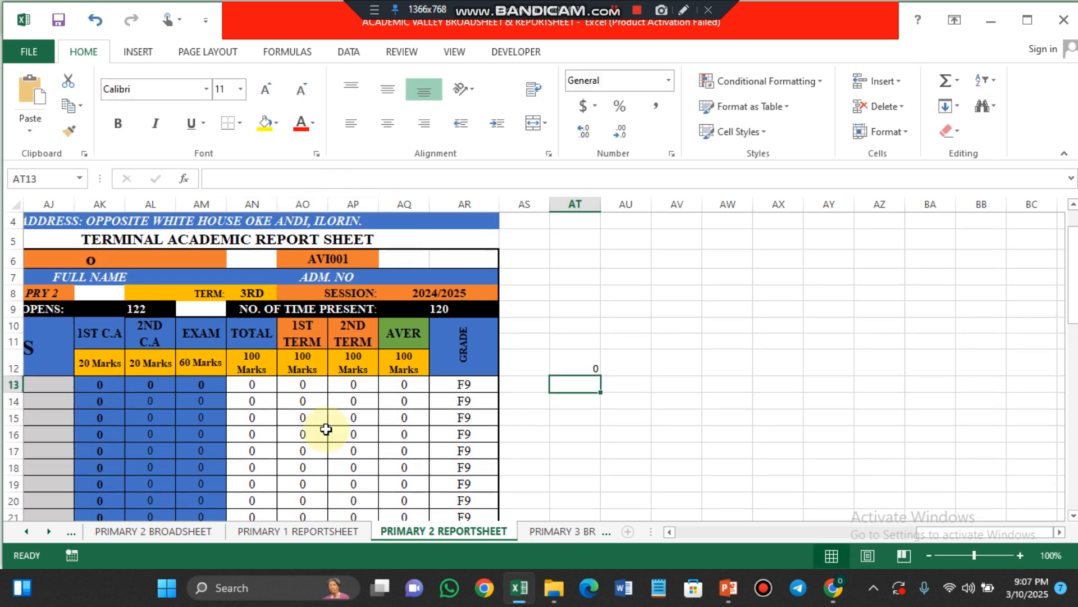
pyautogui.click(577, 363)
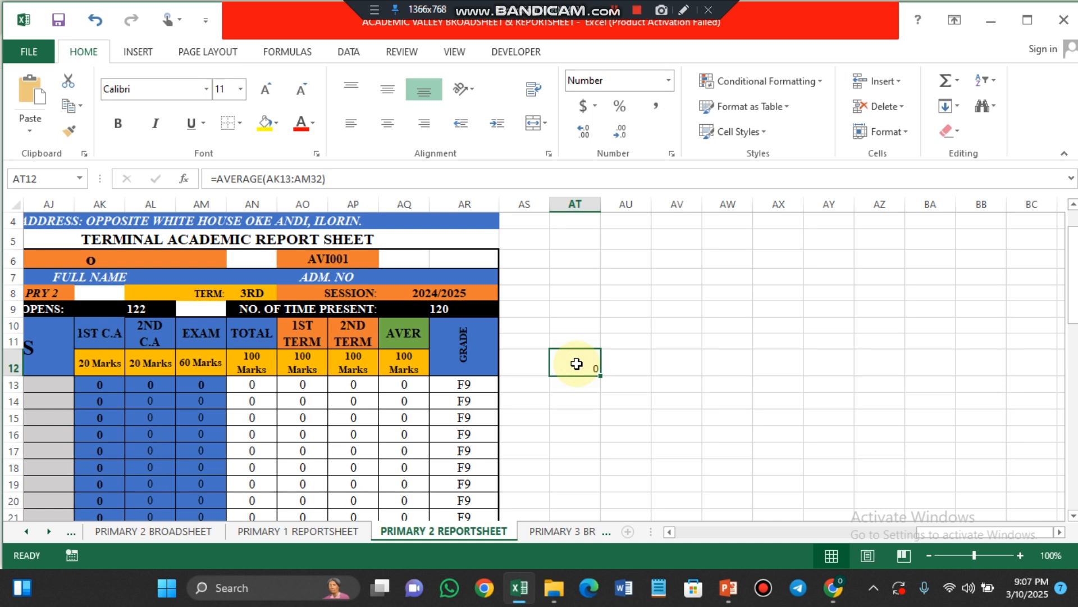
pyautogui.doubleClick(578, 364)
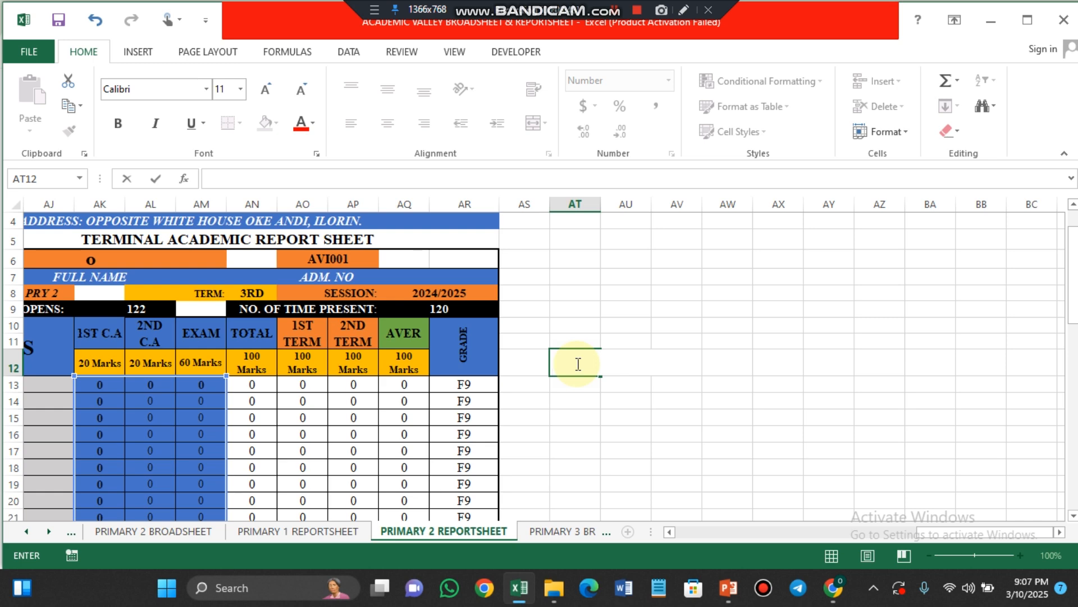
pyautogui.click(676, 385)
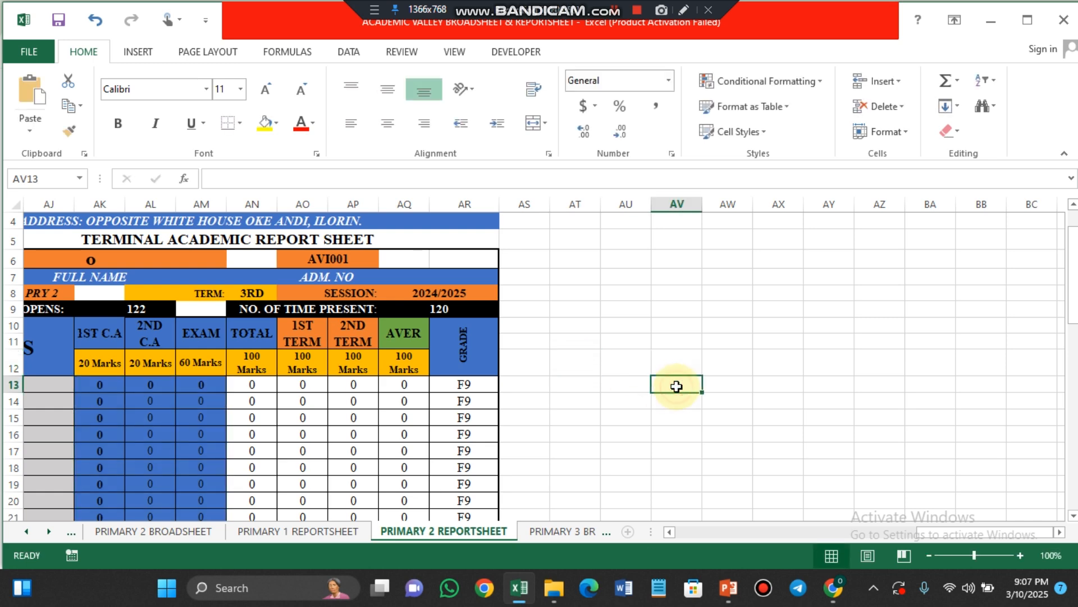
# Review the functions offered by AutoSum and the available formula function library.
pyautogui.click(956, 82)
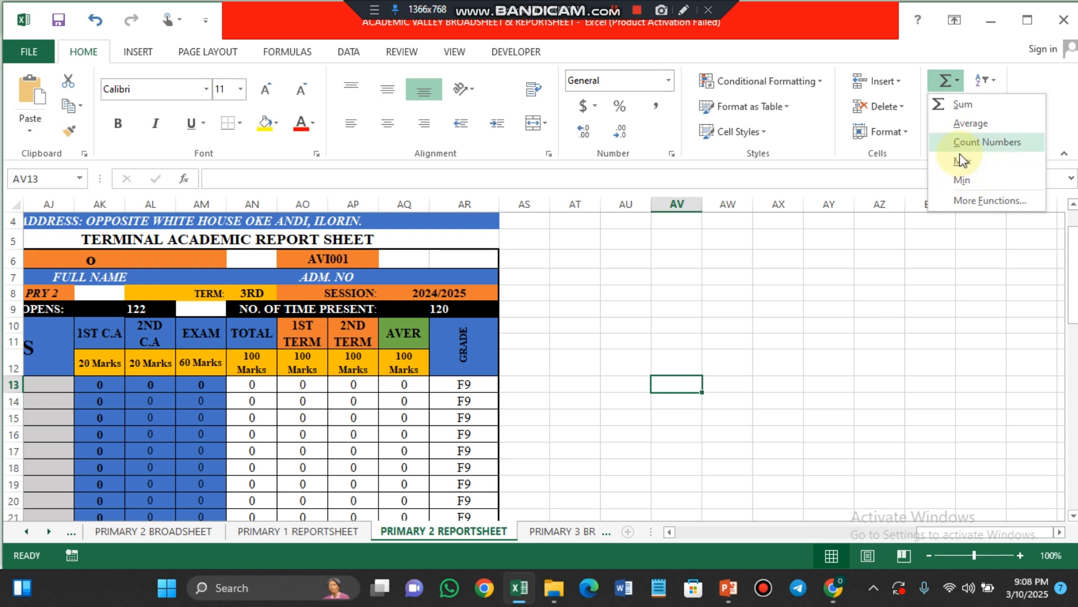
pyautogui.click(618, 349)
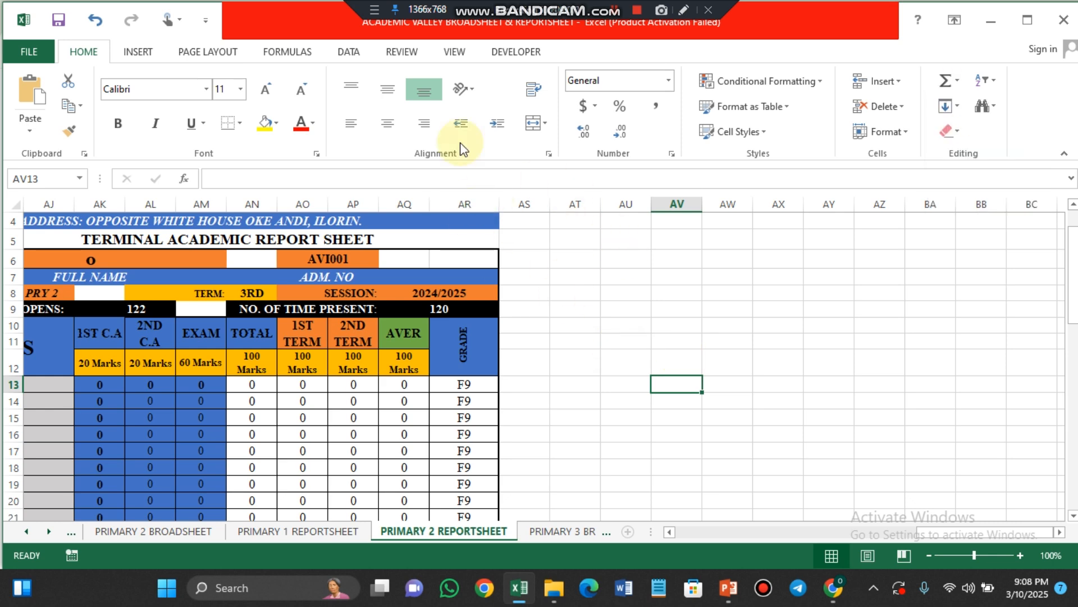
pyautogui.click(275, 54)
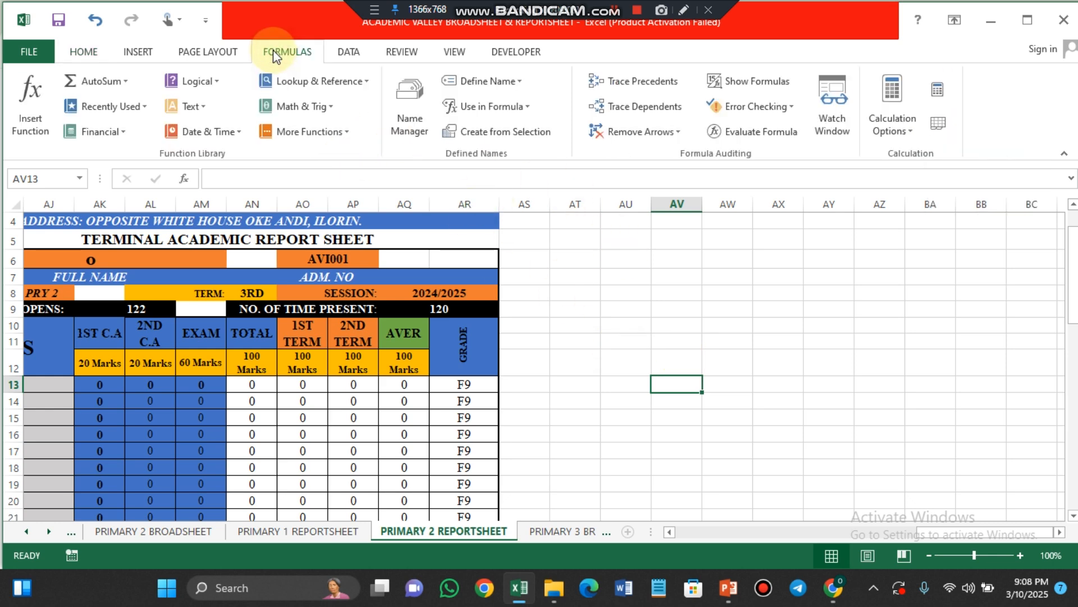